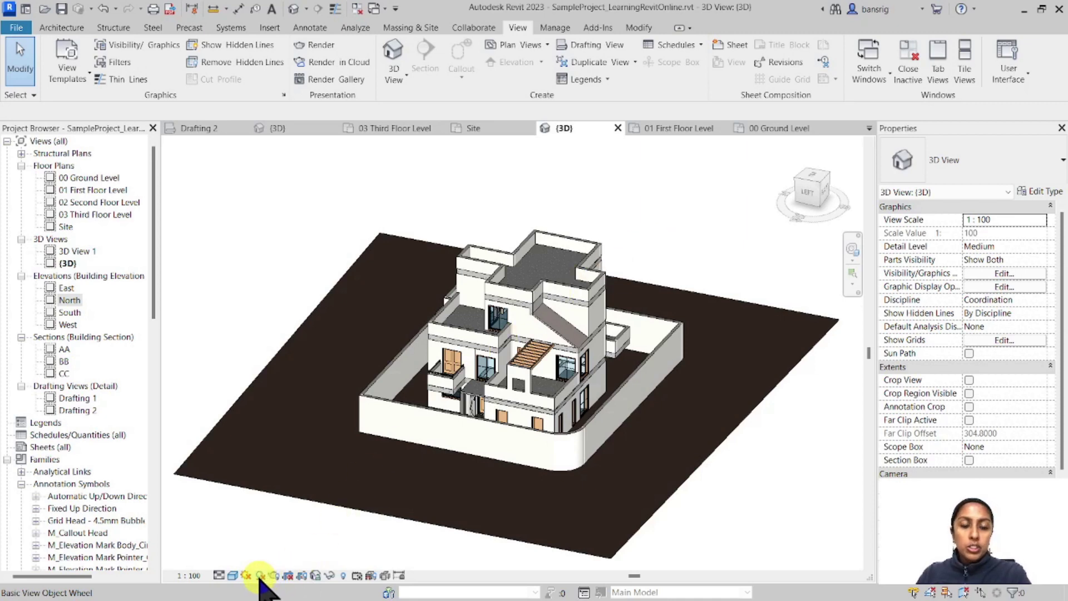
# - Turn on shadows in the 3D view and open its sun settings
pyautogui.click(260, 576)
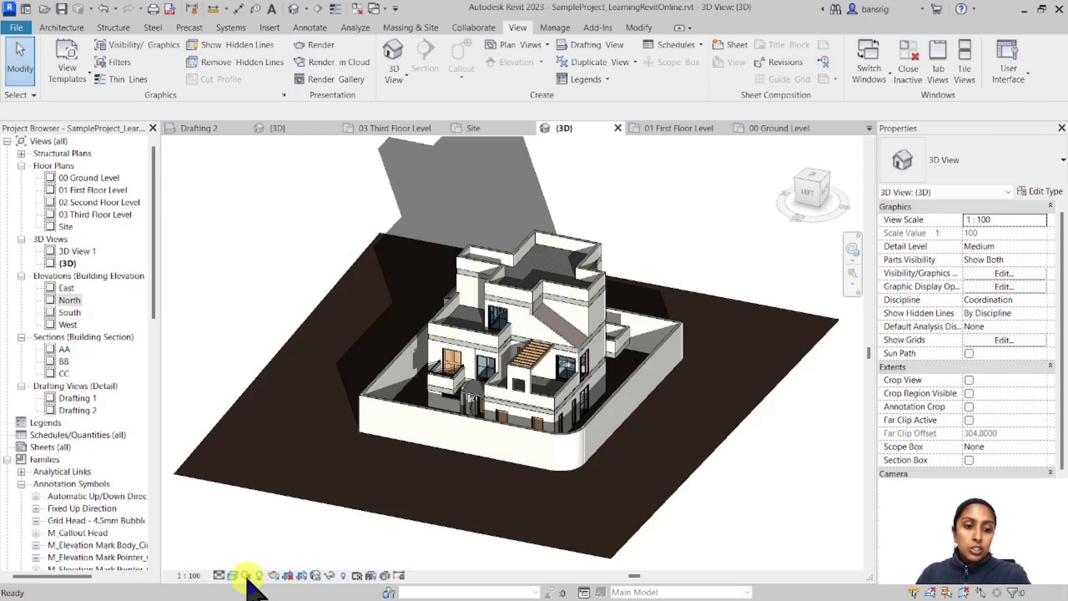
pyautogui.click(247, 575)
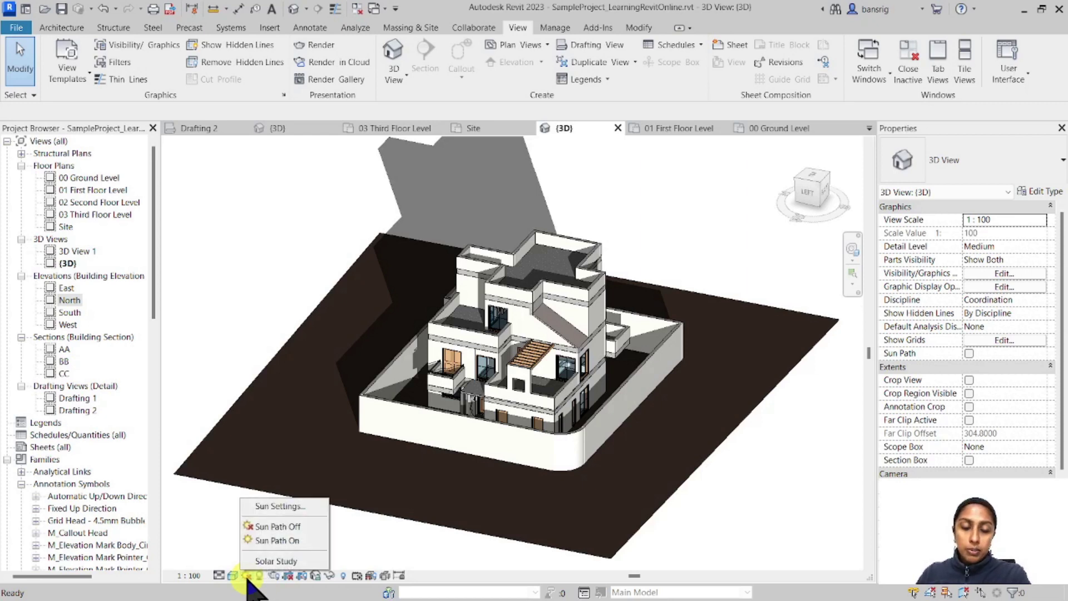
pyautogui.click(279, 506)
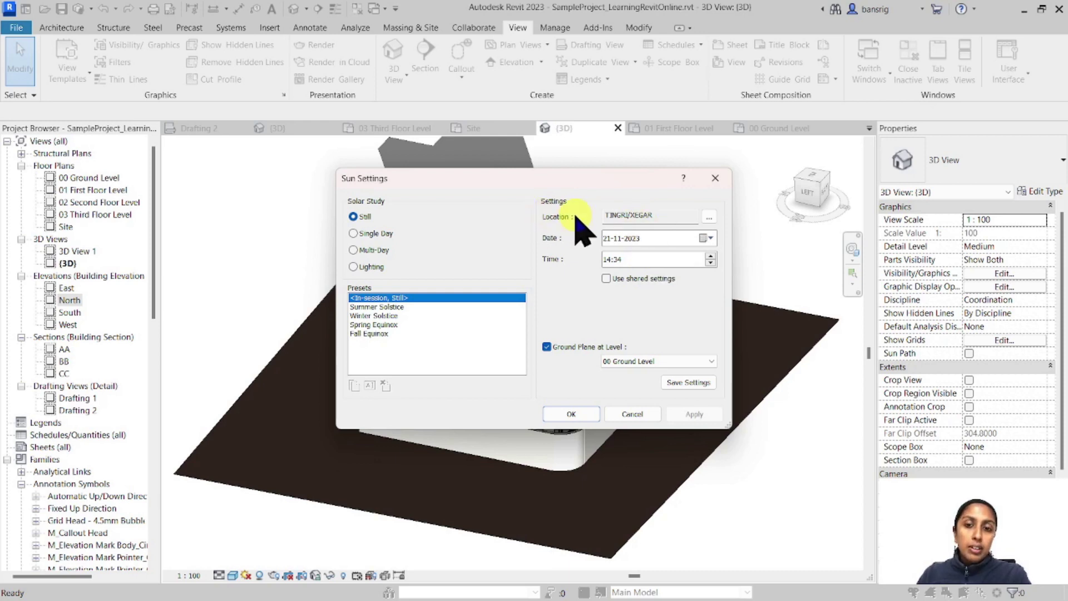
# - Open the project location settings and examine the weather station map using Internet Mapping Service
pyautogui.click(709, 217)
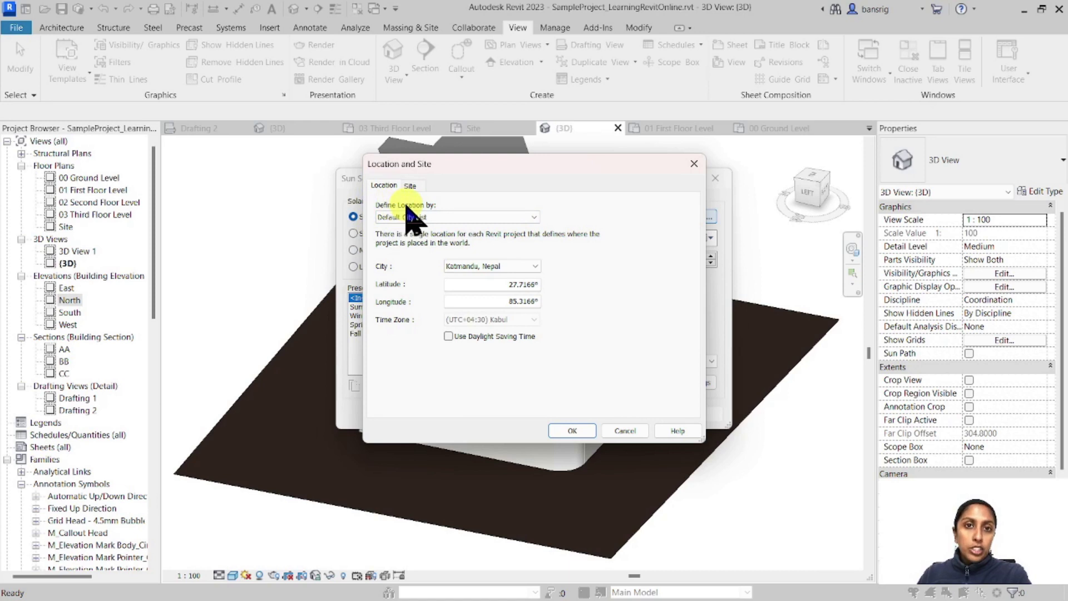
pyautogui.click(451, 218)
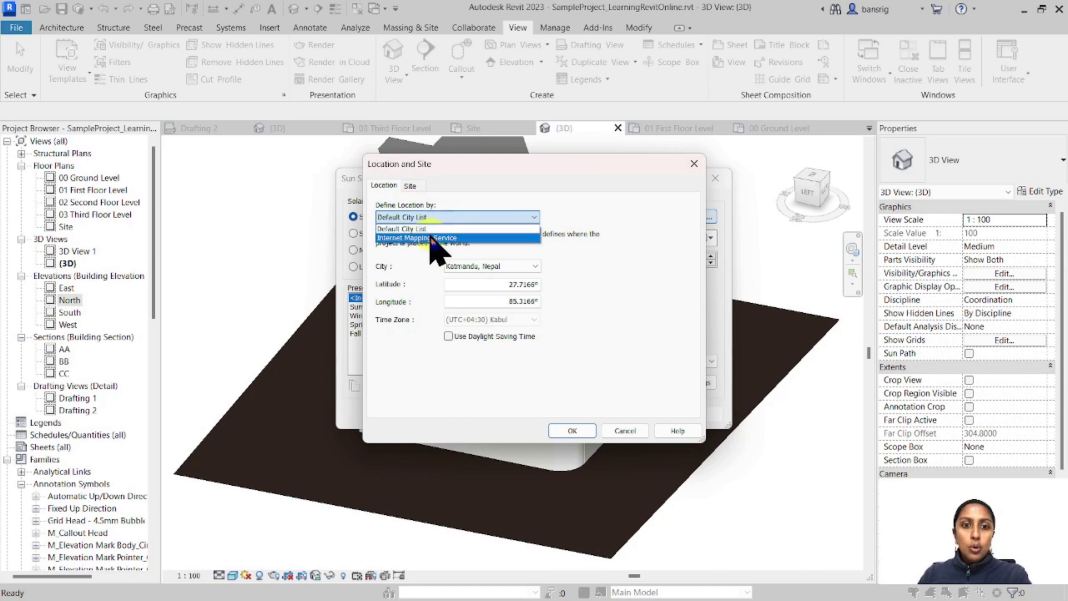
pyautogui.click(439, 238)
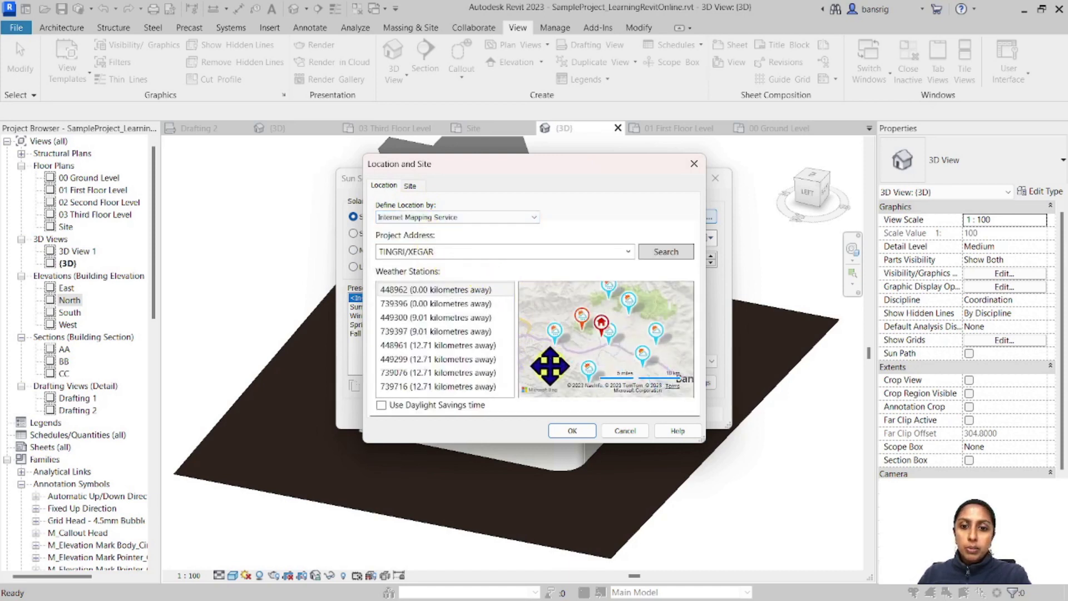
pyautogui.scroll(2, 619, 345)
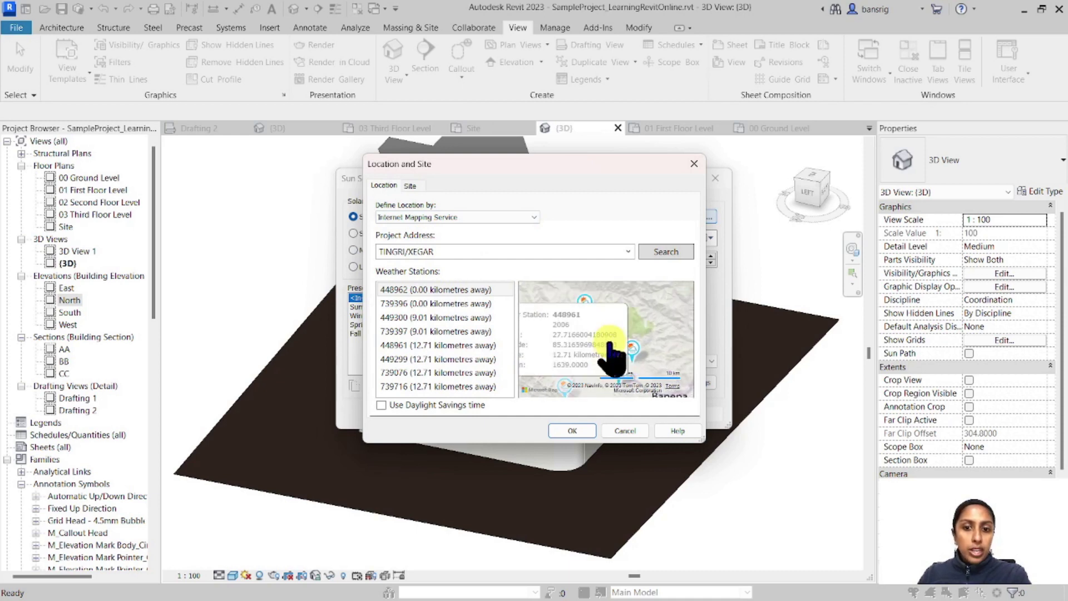
# - Define the project location by Default City List with Katmandu, Nepal as the city, and confirm the location
pyautogui.click(442, 218)
pyautogui.click(442, 229)
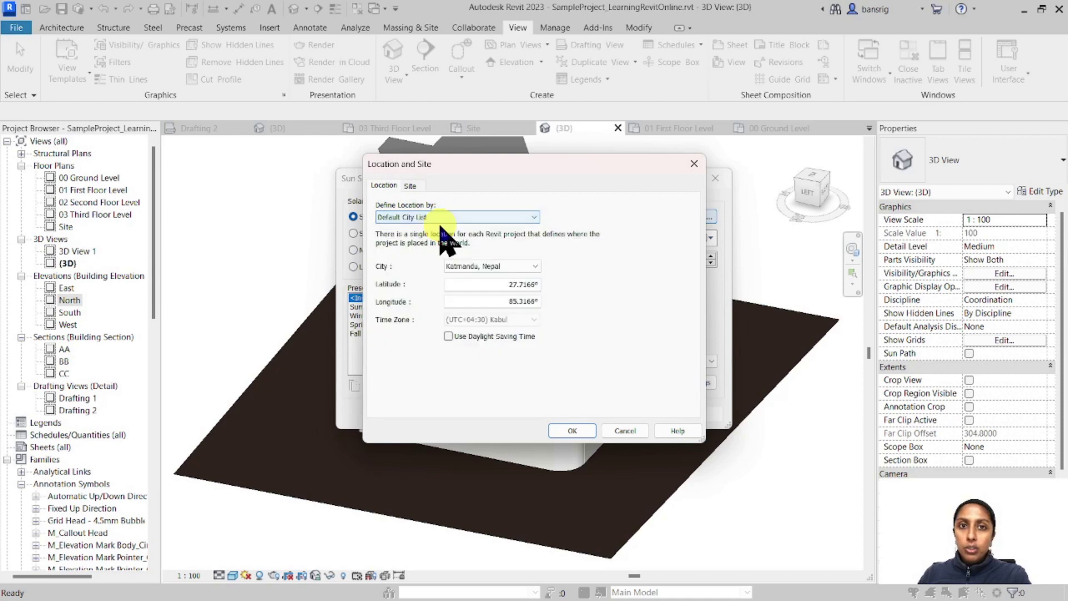
pyautogui.click(490, 266)
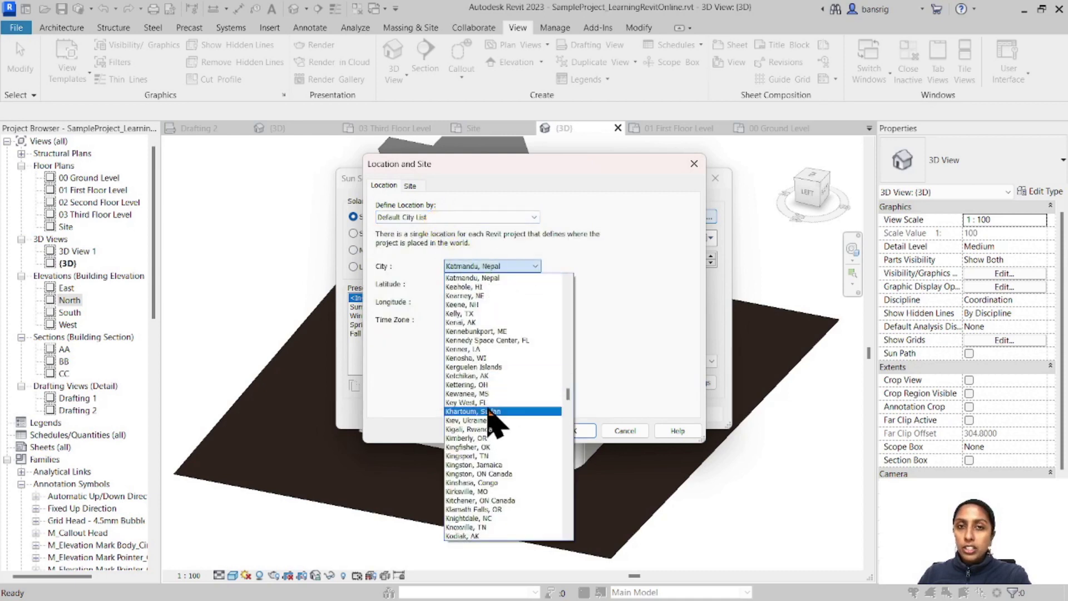
pyautogui.click(490, 278)
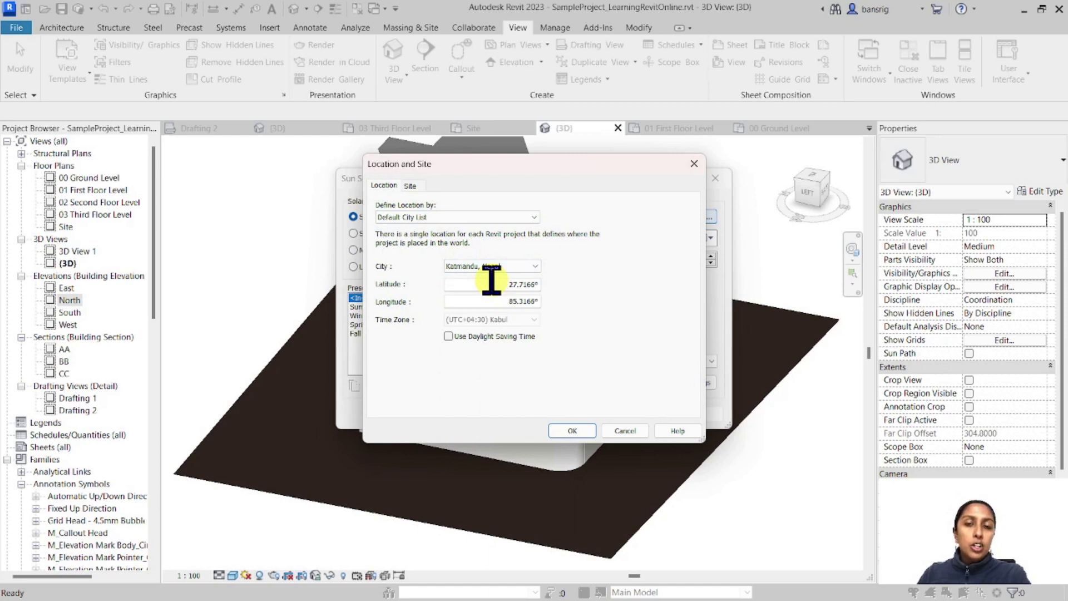
pyautogui.click(497, 301)
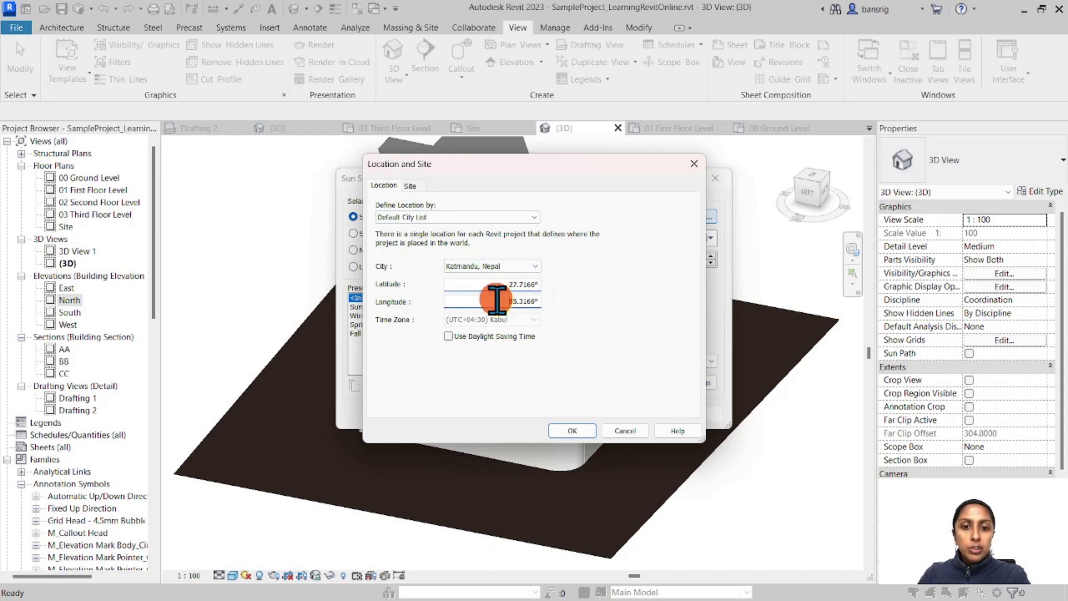
pyautogui.moveTo(497, 300); pyautogui.dragTo(550, 304)
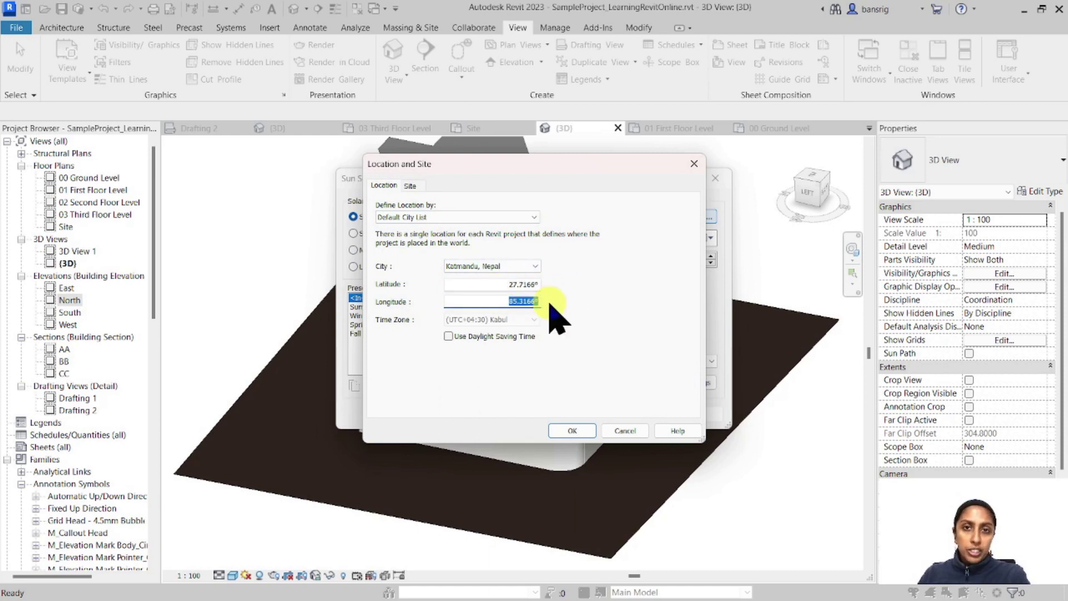
pyautogui.click(568, 430)
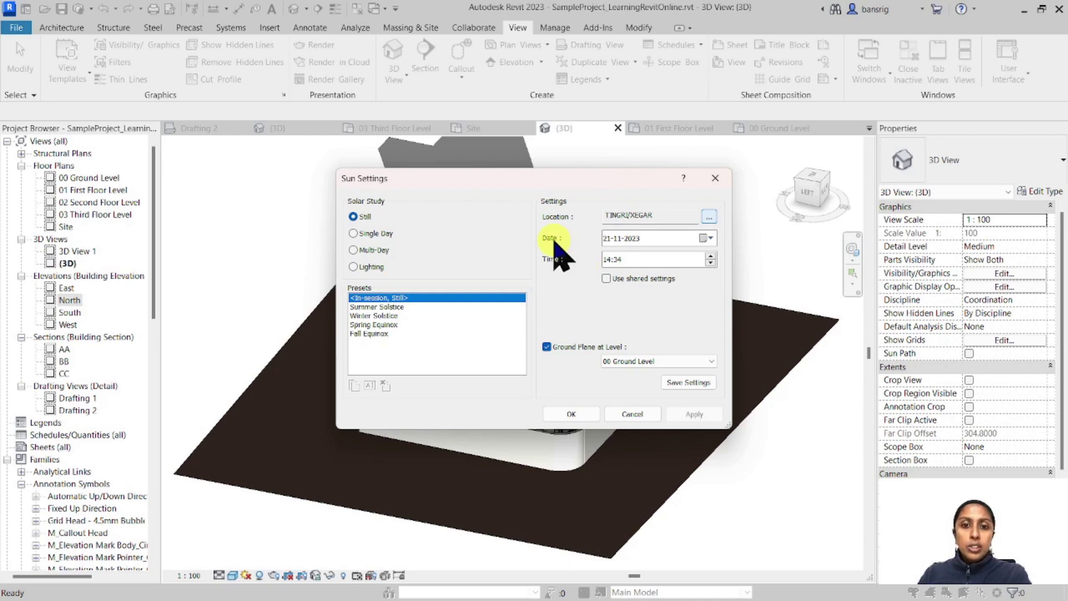
# - Set the still study to 21-11-2023 at 11:00 with the ground plane at 00 Ground Level, and apply the sun settings
pyautogui.click(707, 238)
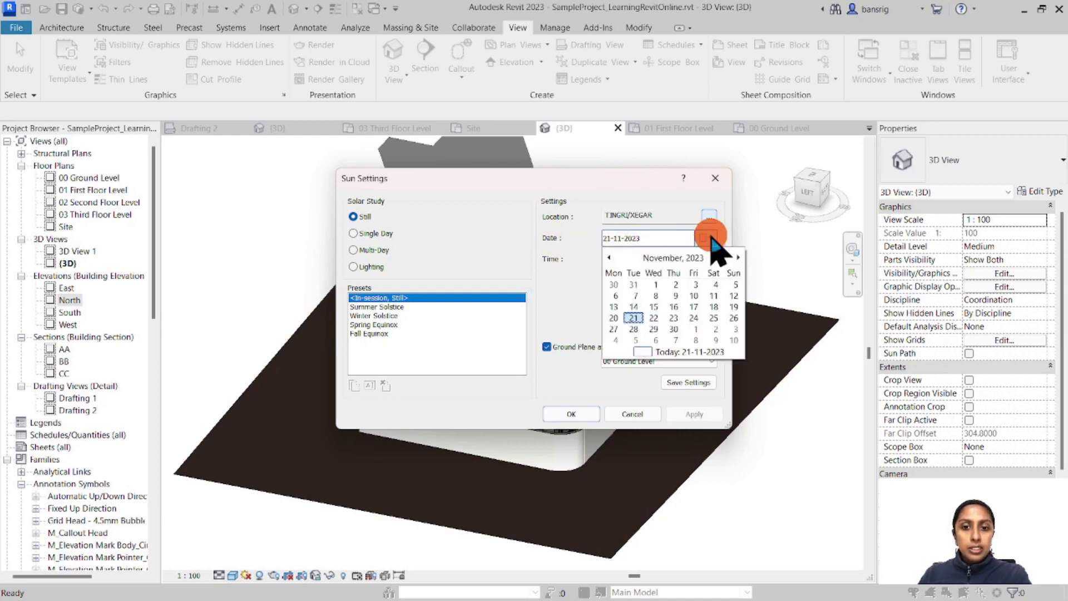
pyautogui.click(634, 319)
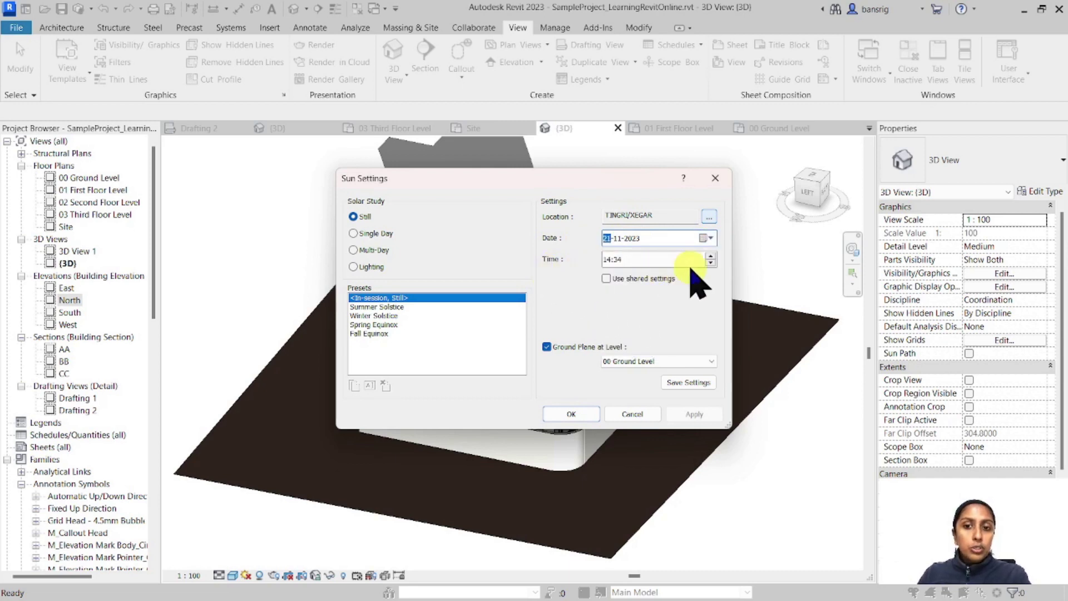
pyautogui.click(608, 260)
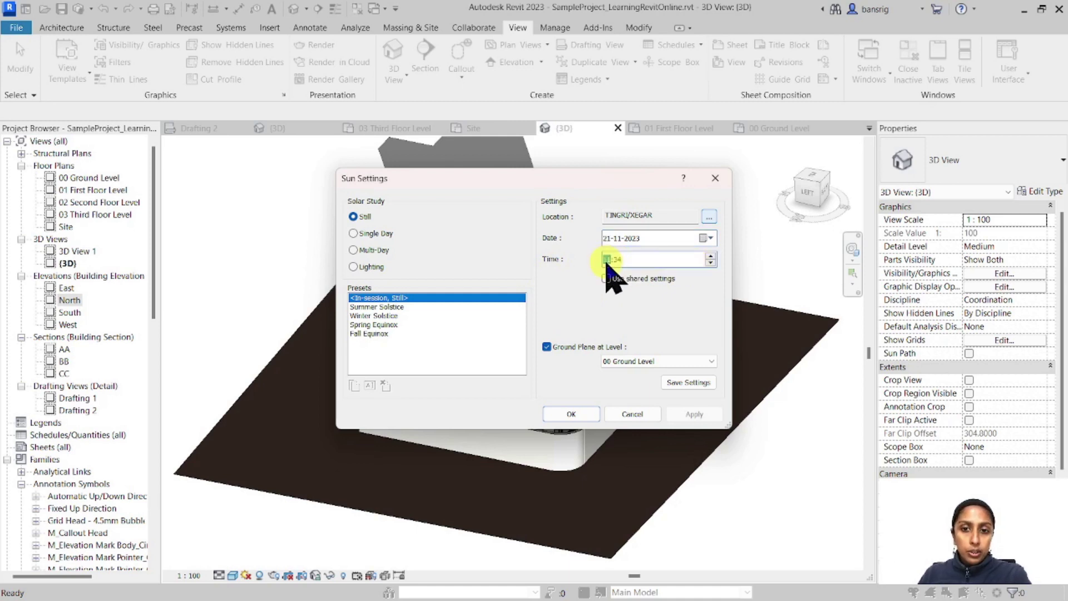
pyautogui.write('11:00')
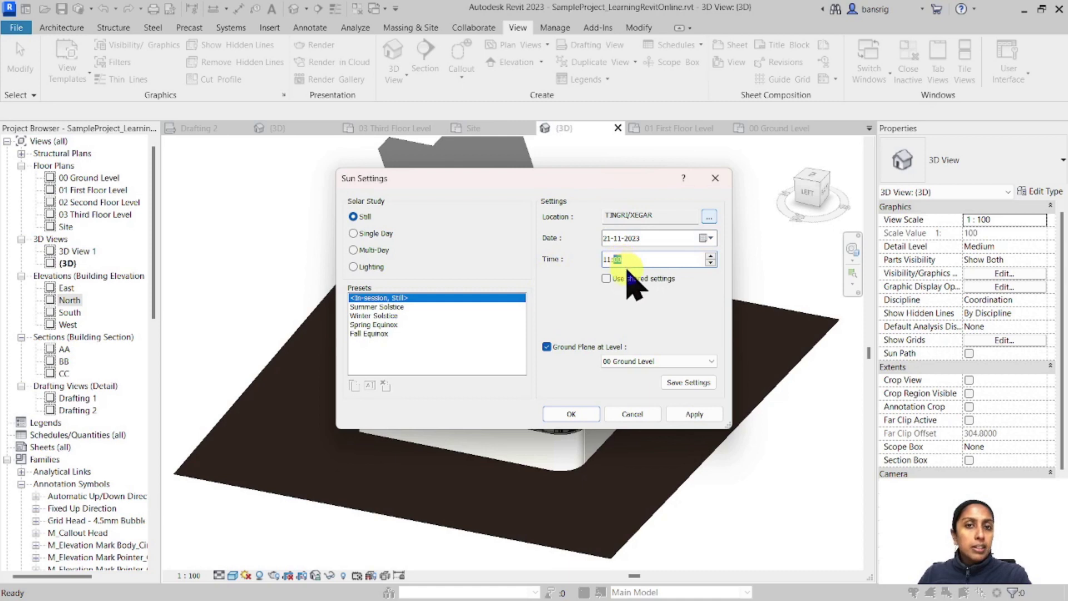
pyautogui.click(623, 367)
pyautogui.click(619, 374)
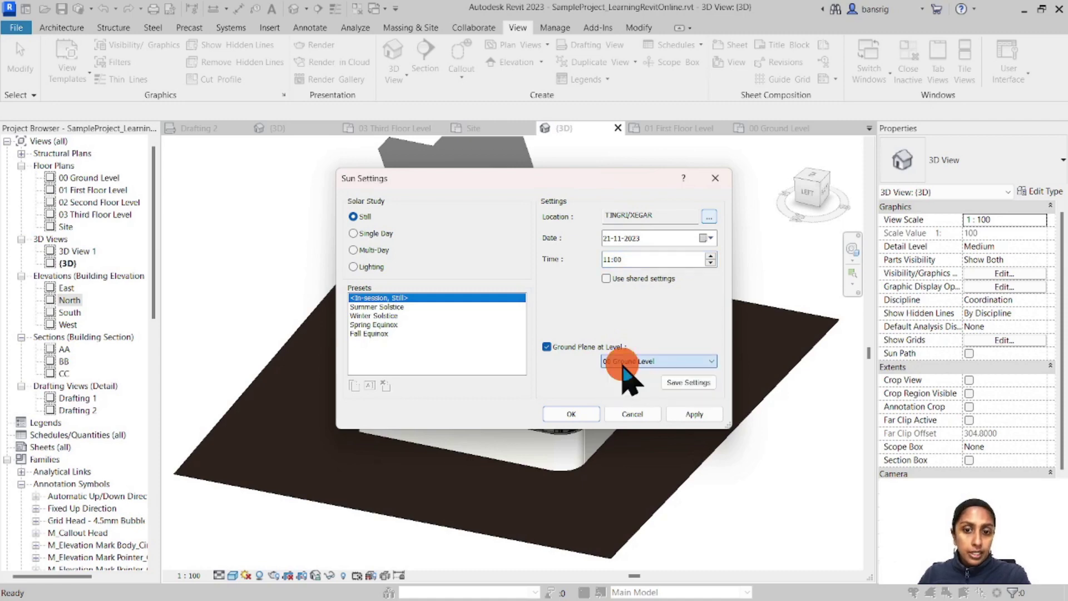
pyautogui.click(573, 415)
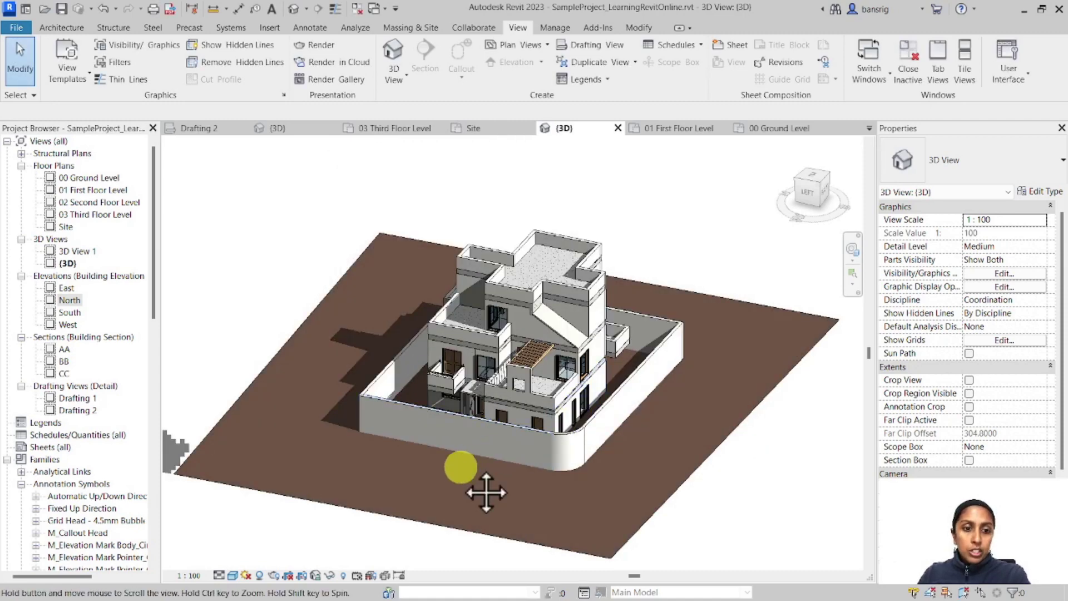
# - Turn on the sun path in the 3D view
pyautogui.moveTo(485, 492); pyautogui.dragTo(482, 451, button='middle')
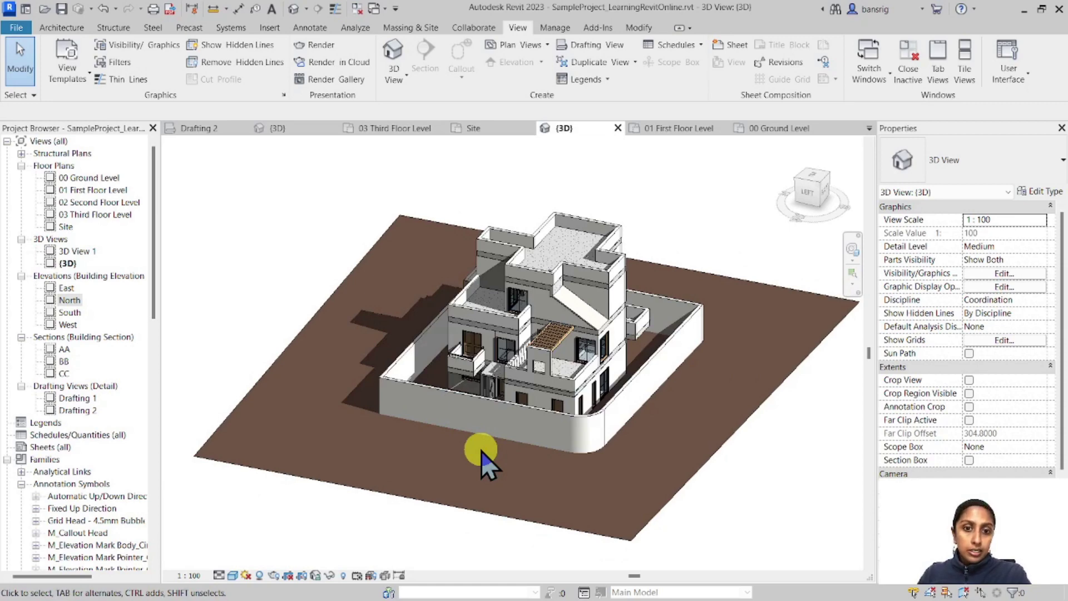
pyautogui.keyDown('shift'); pyautogui.moveTo(460, 429); pyautogui.dragTo(310, 549, button='middle'); pyautogui.keyUp('shift')
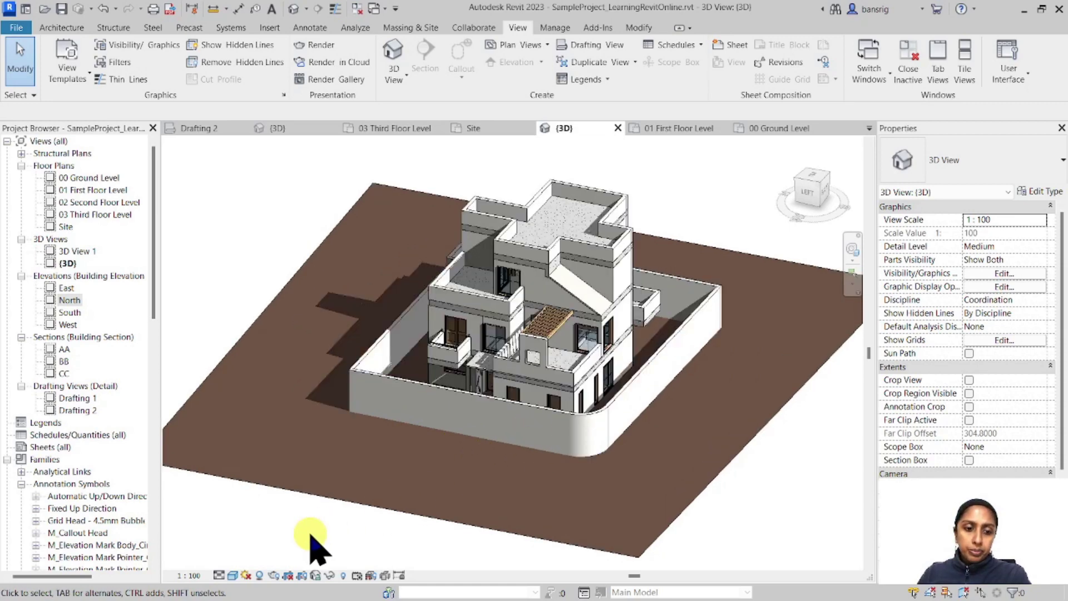
pyautogui.click(248, 576)
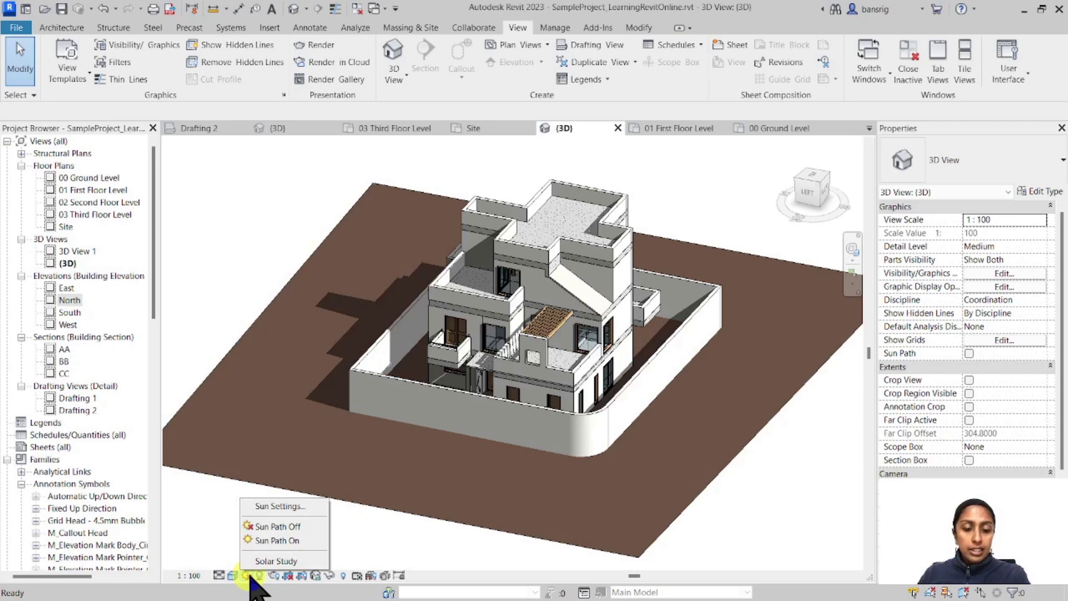
pyautogui.click(280, 541)
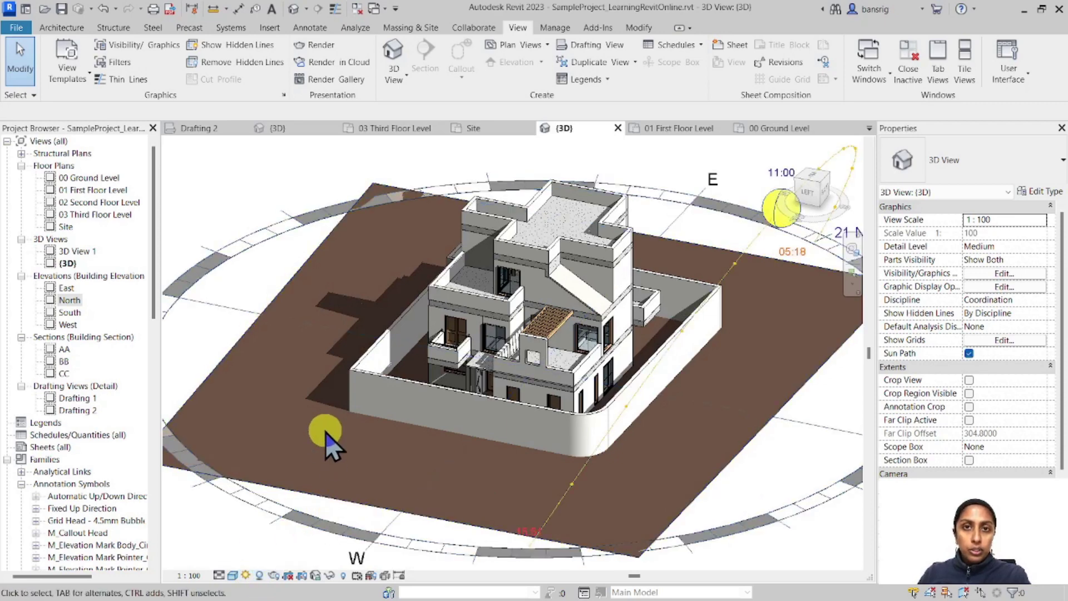
# - Move the sun along its daily path in the 3D view to 09:15
pyautogui.scroll(-2, 326, 429)
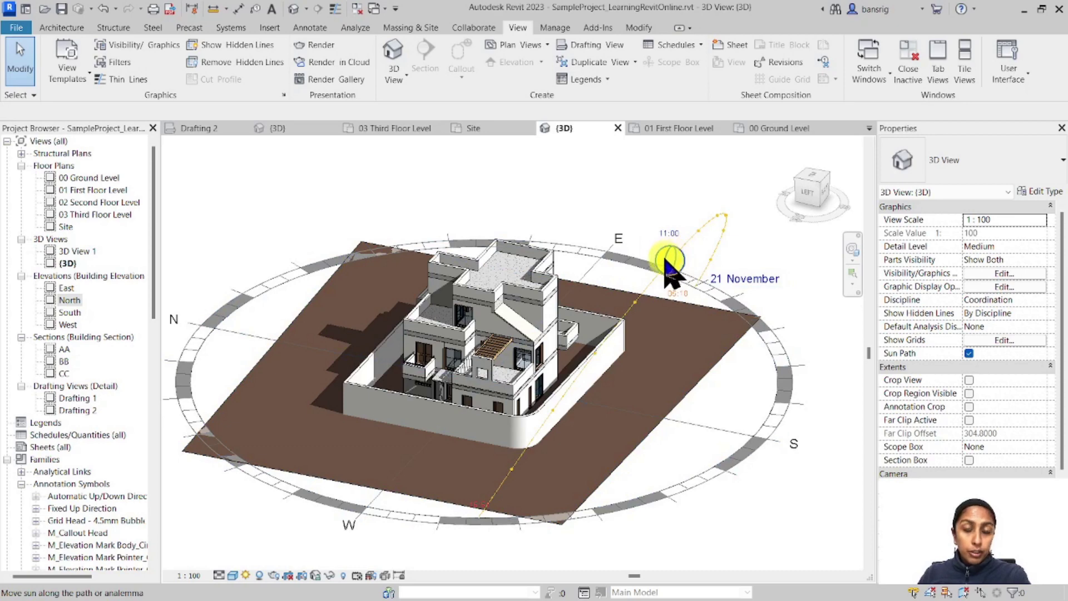
pyautogui.moveTo(673, 269); pyautogui.dragTo(718, 233)
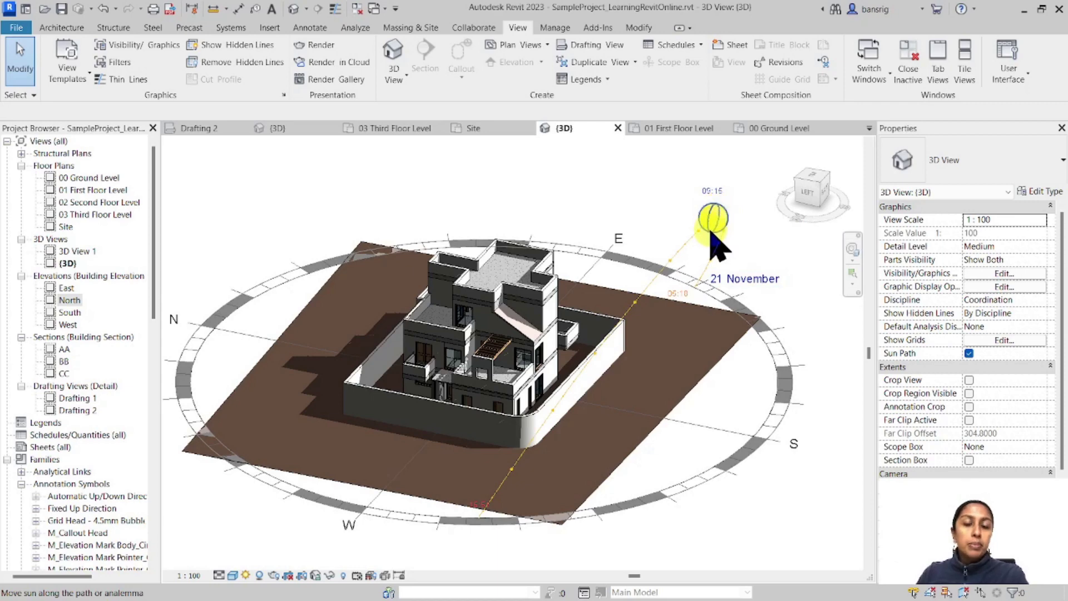
pyautogui.moveTo(712, 235)
pyautogui.mouseDown()
pyautogui.moveTo(640, 278)
pyautogui.moveTo(706, 228)
pyautogui.mouseUp()
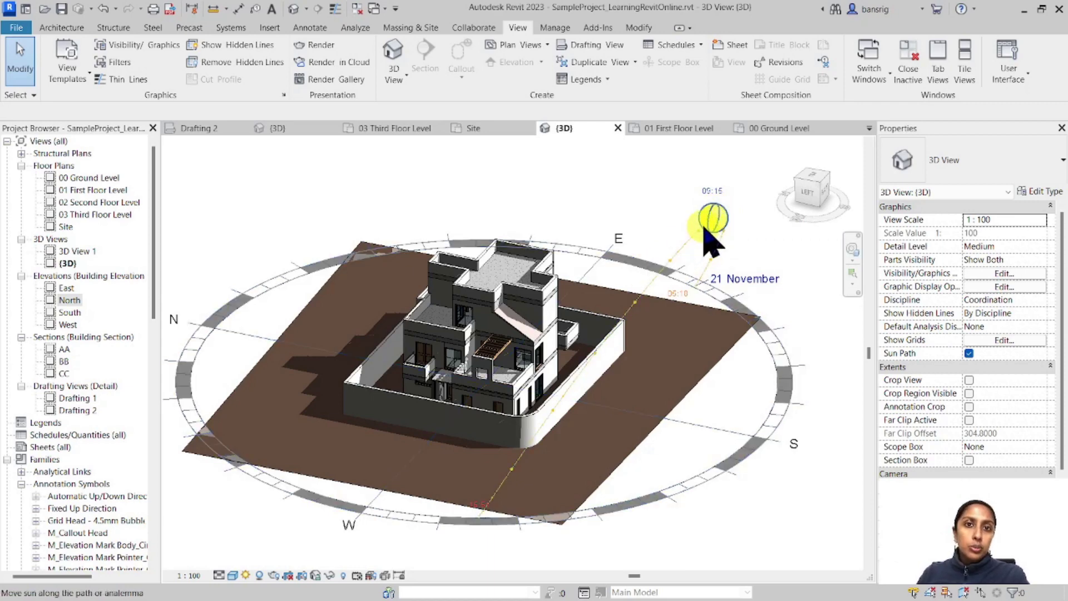
# - Set the sun's time on the sun path to 14:15
pyautogui.click(710, 216)
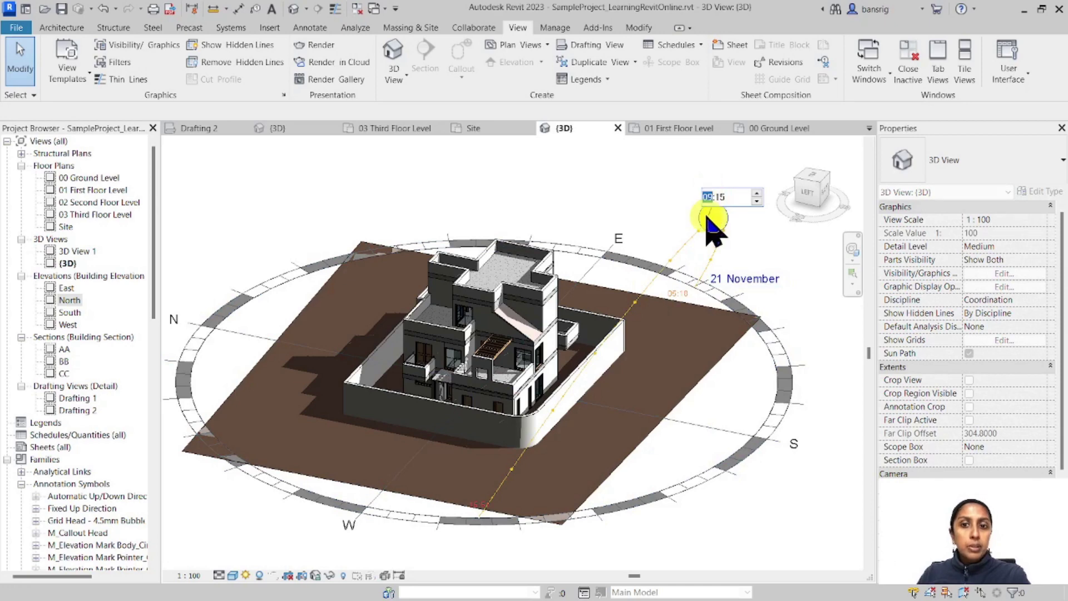
pyautogui.write('14')
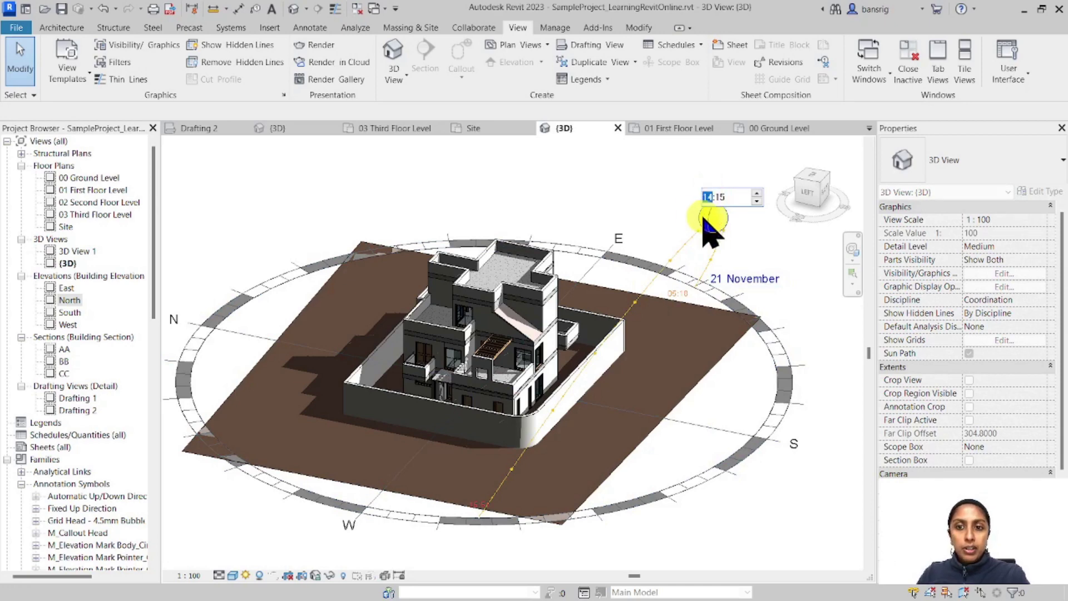
pyautogui.press('Return')
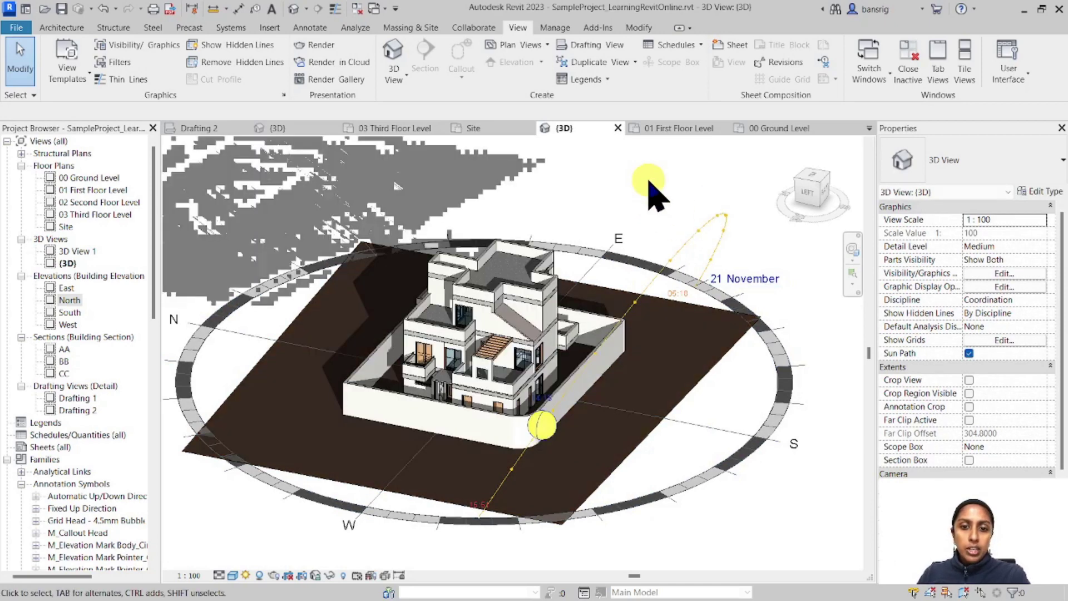
pyautogui.scroll(-2, 556, 440)
pyautogui.scroll(3, 556, 440)
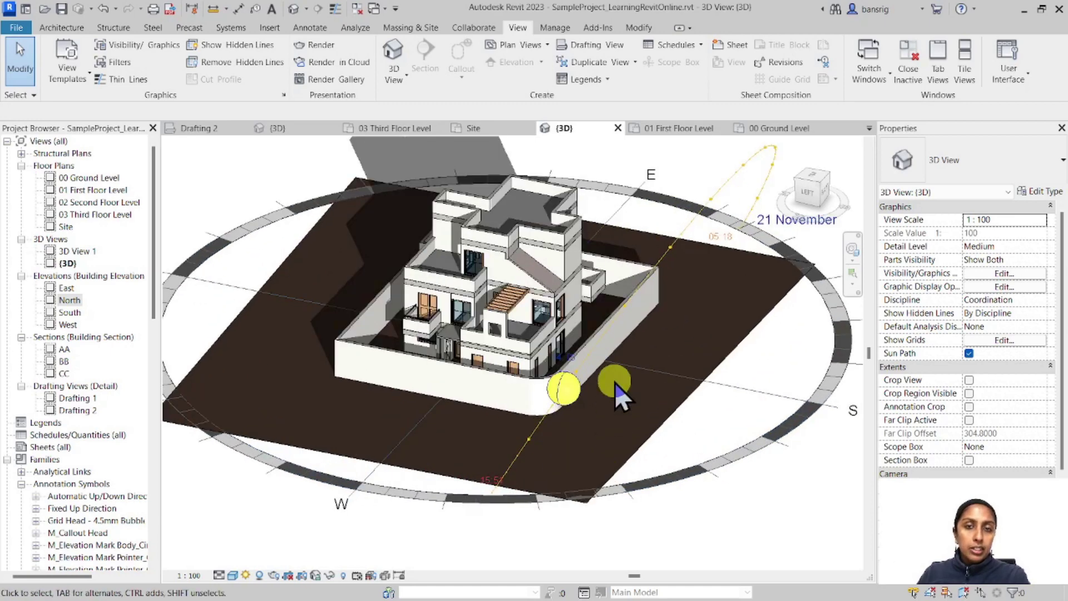
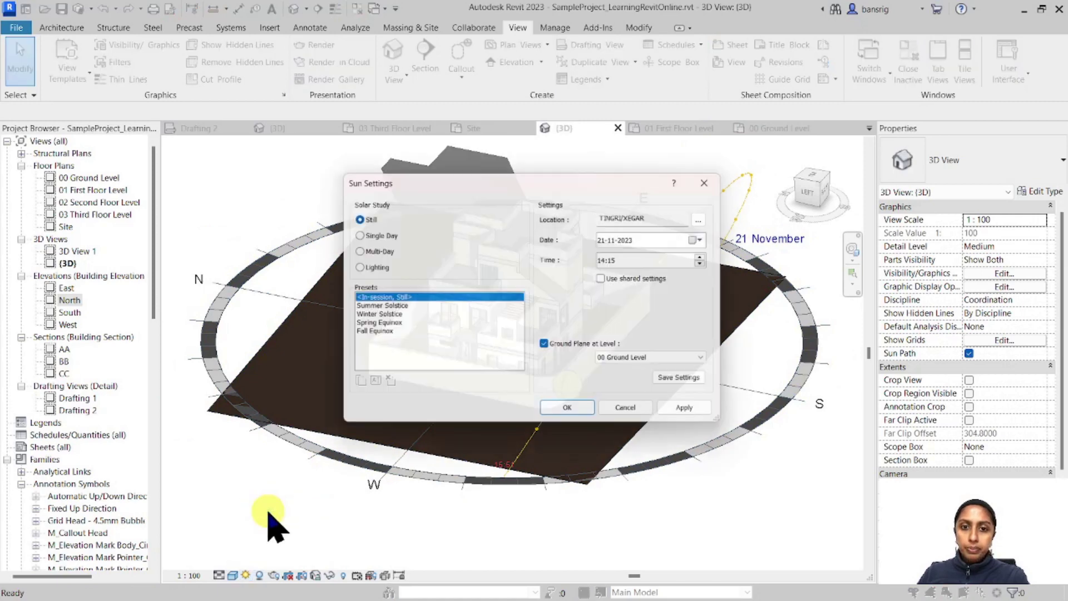
# - Configure a single-day solar study for 21-11-2023 from sunrise to sunset with a one-hour time interval, and confirm the sun settings
pyautogui.click(363, 233)
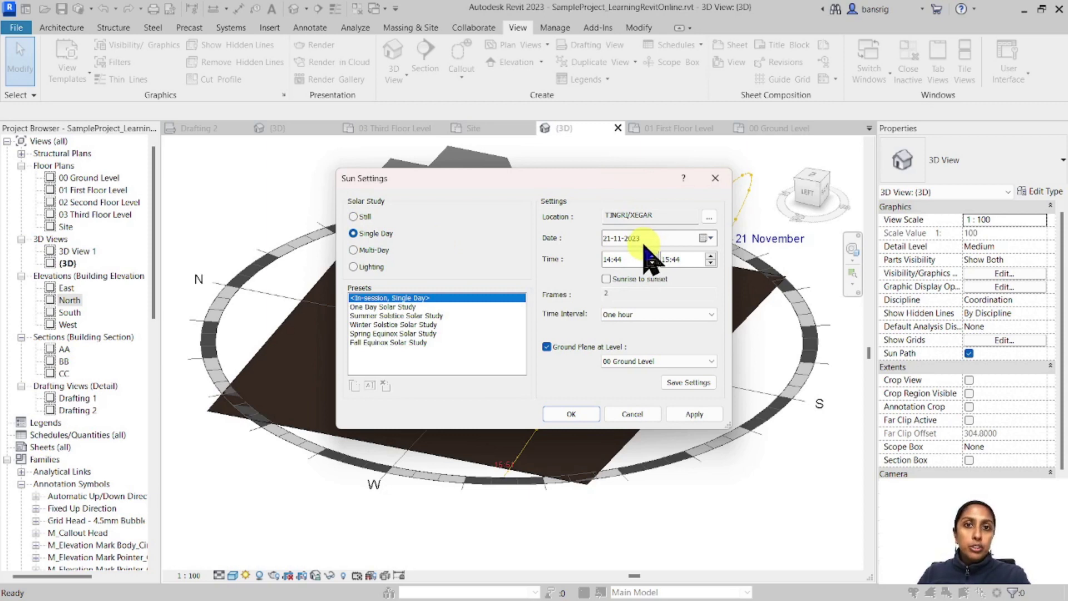
pyautogui.click(605, 279)
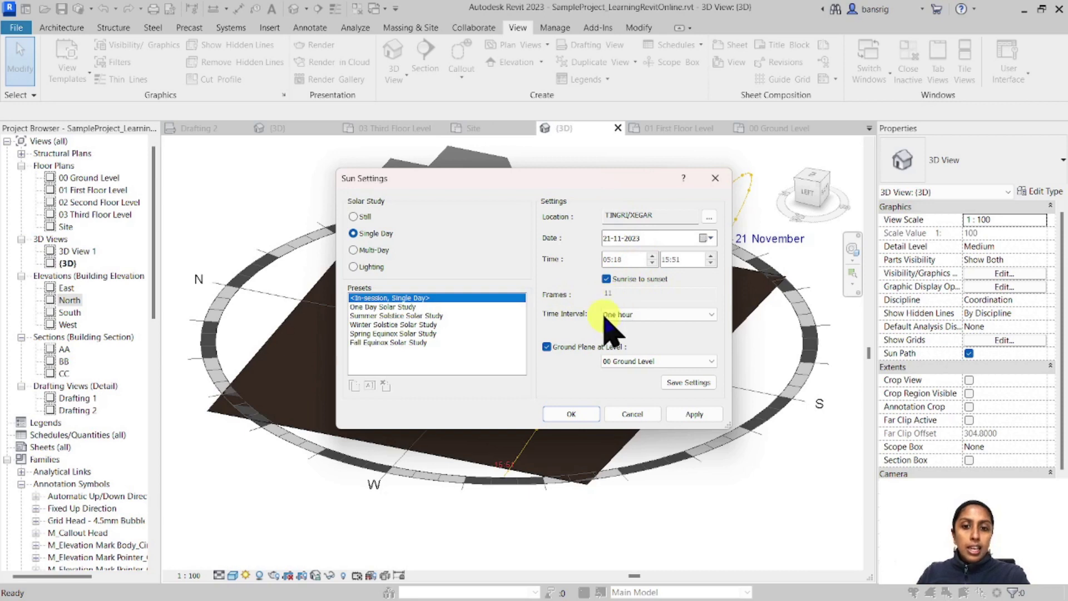
pyautogui.click(622, 317)
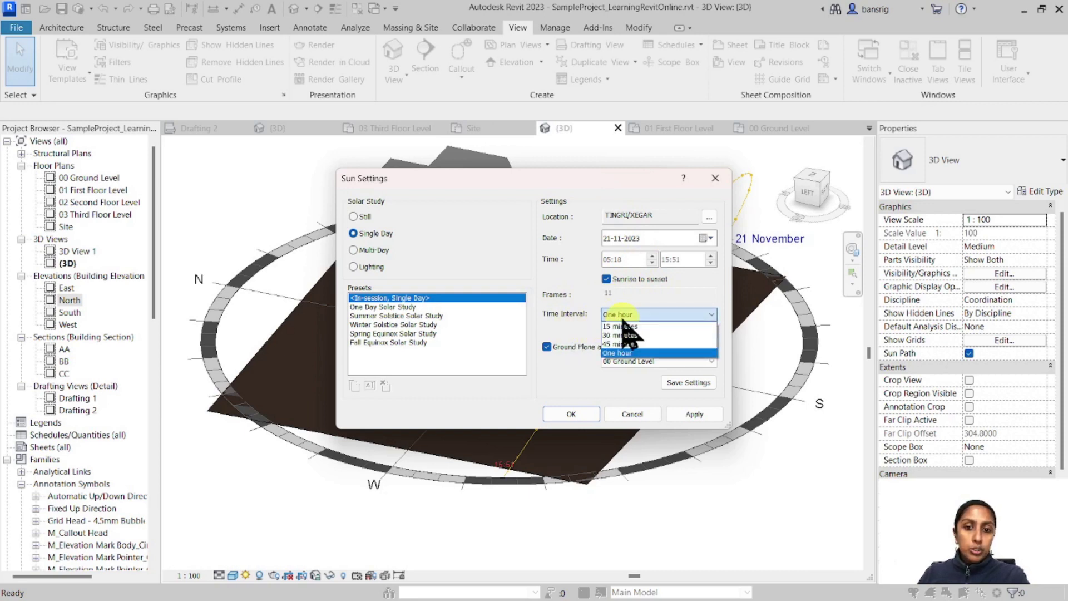
pyautogui.click(614, 356)
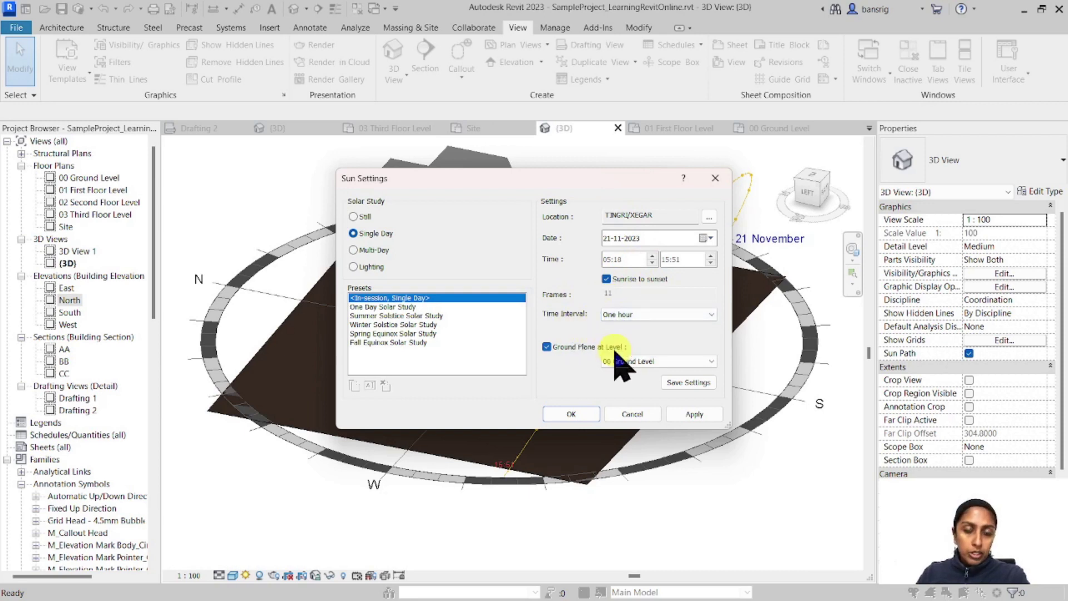
pyautogui.click(620, 315)
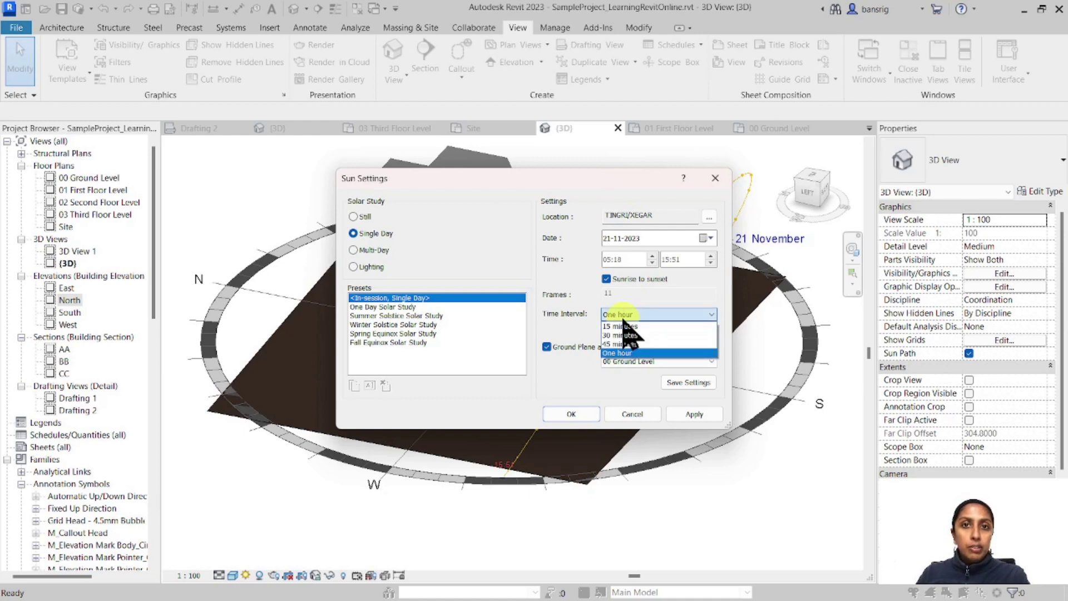
pyautogui.click(623, 353)
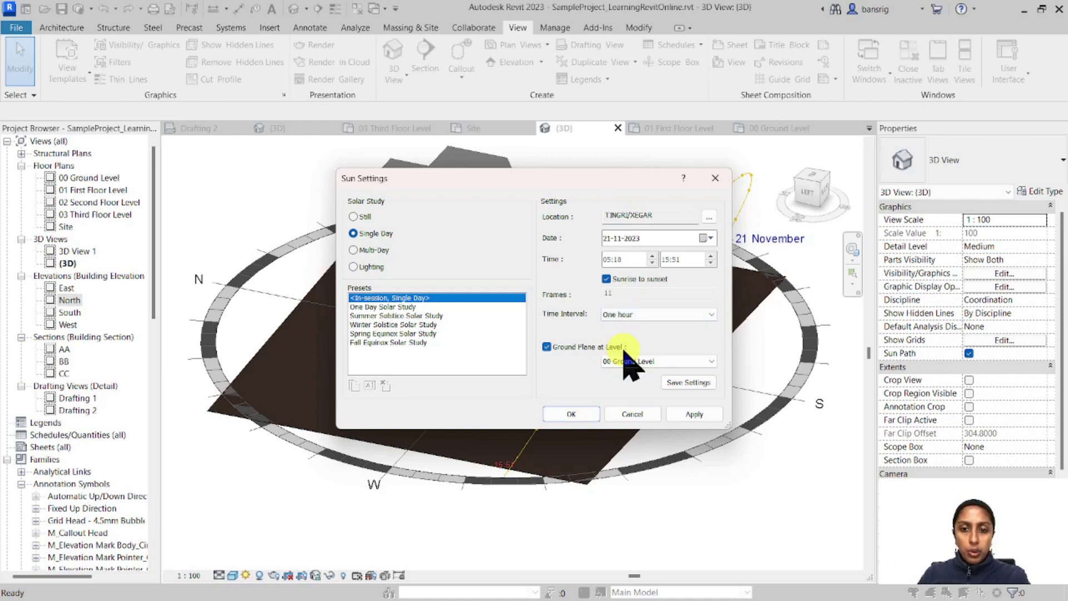
pyautogui.click(572, 414)
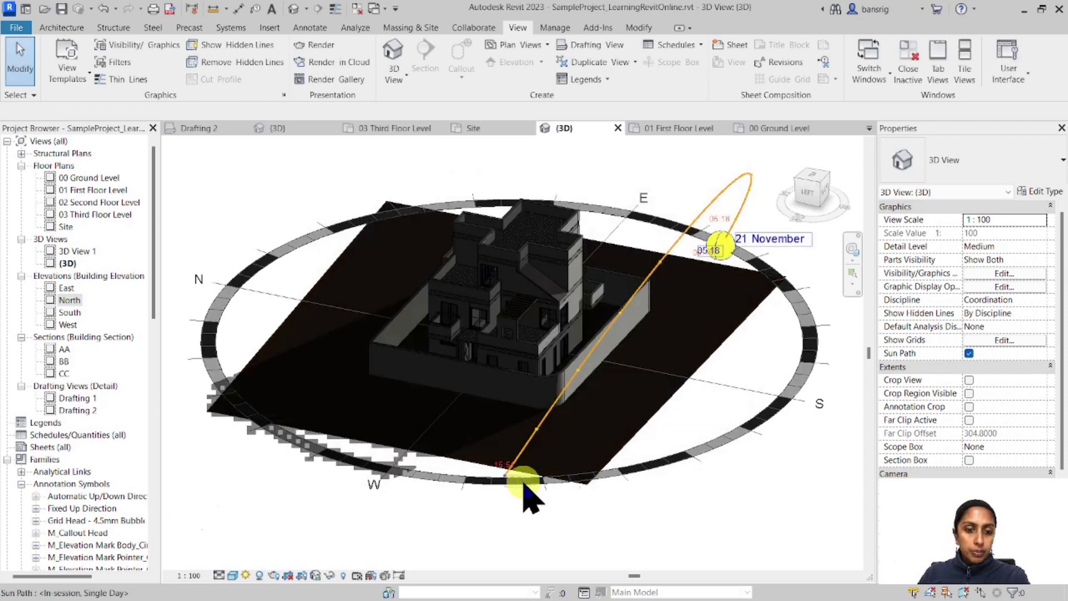
# - Open the solar study playback for the single-day study and advance it one frame to 06:18
pyautogui.scroll(4, 718, 253)
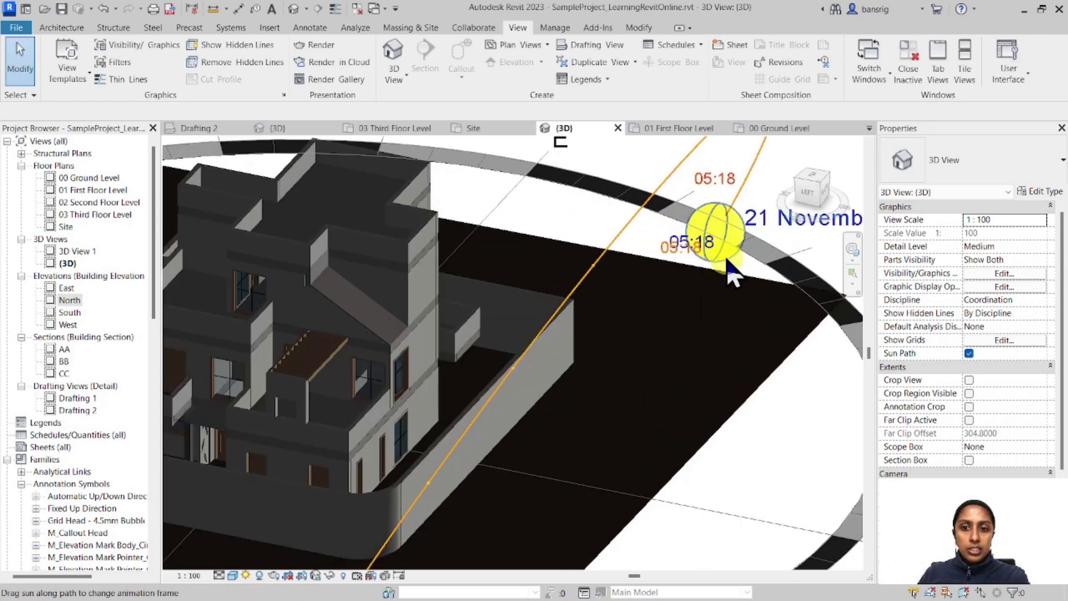
pyautogui.scroll(-4, 717, 256)
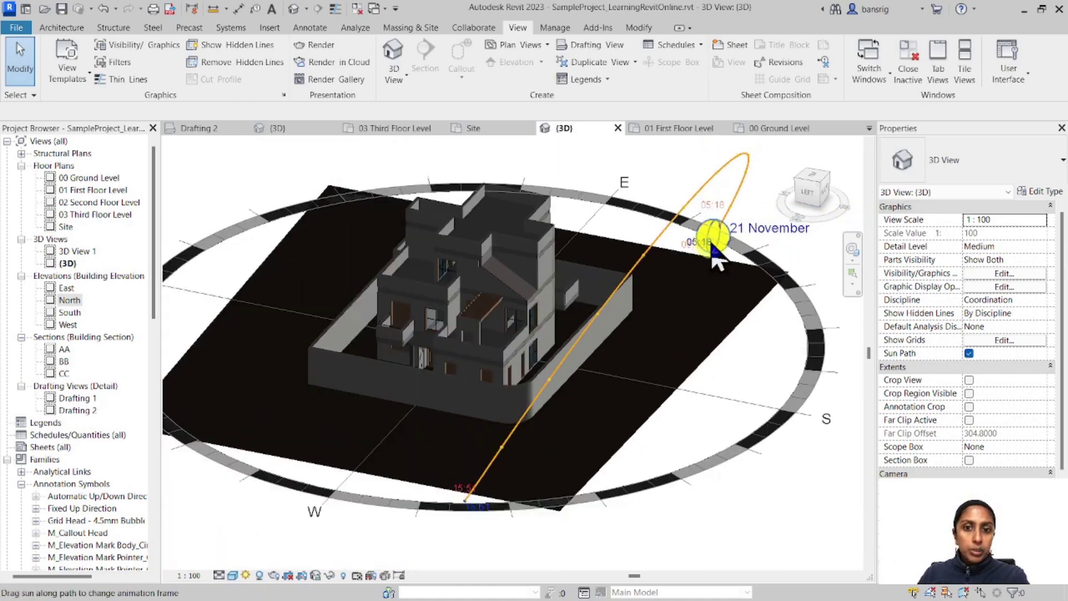
pyautogui.scroll(-2, 718, 262)
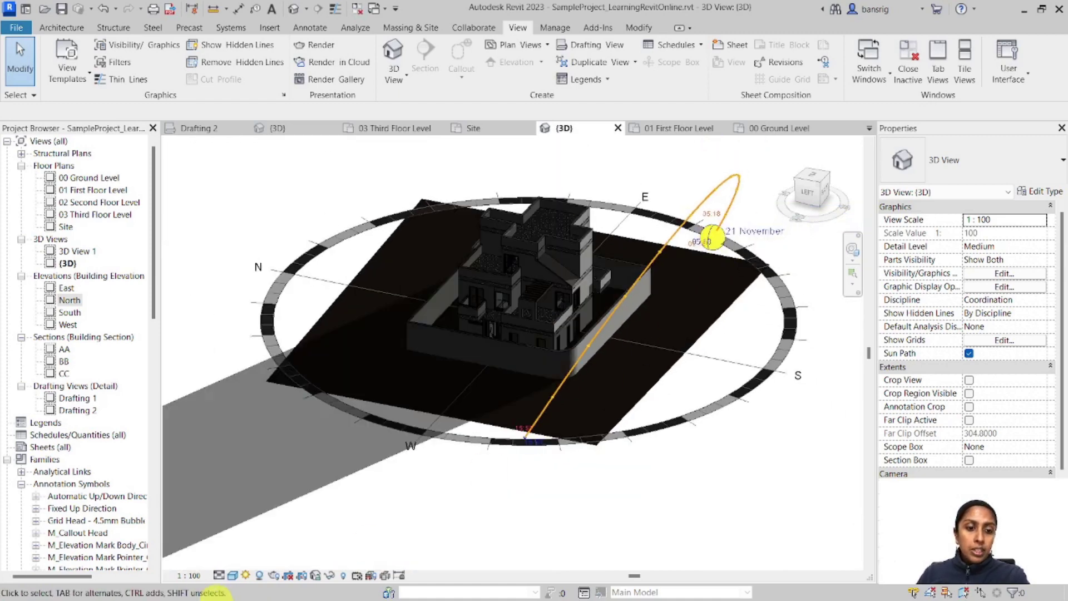
pyautogui.click(245, 575)
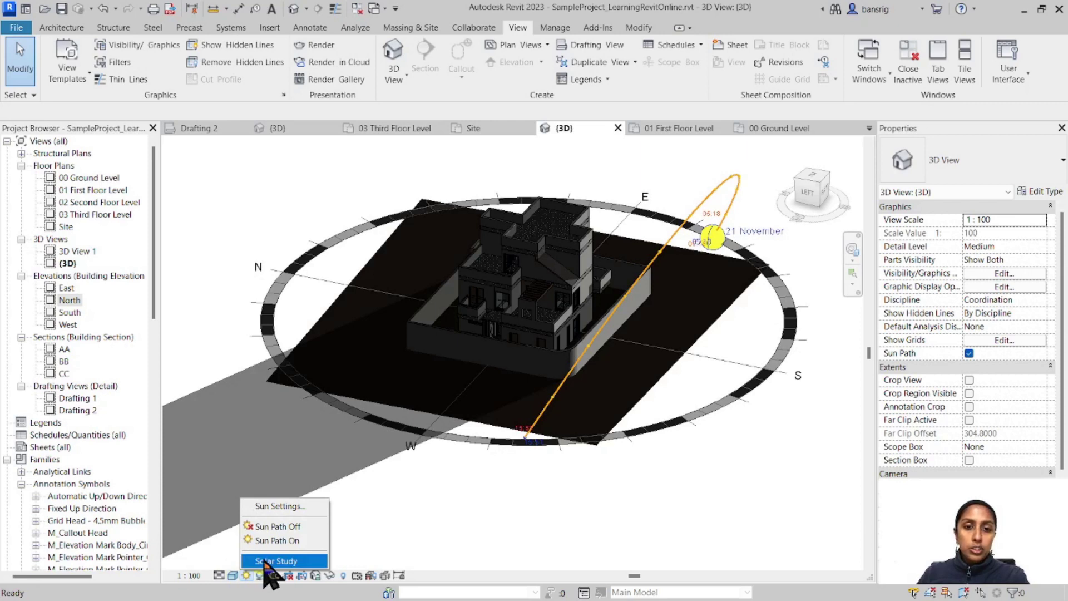
pyautogui.click(264, 560)
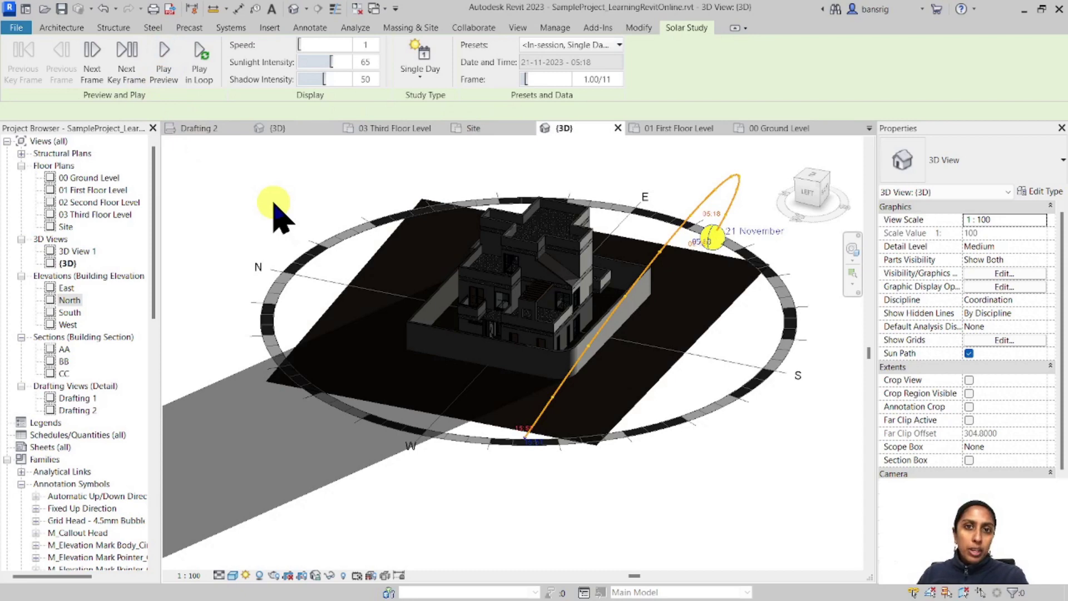
pyautogui.click(164, 69)
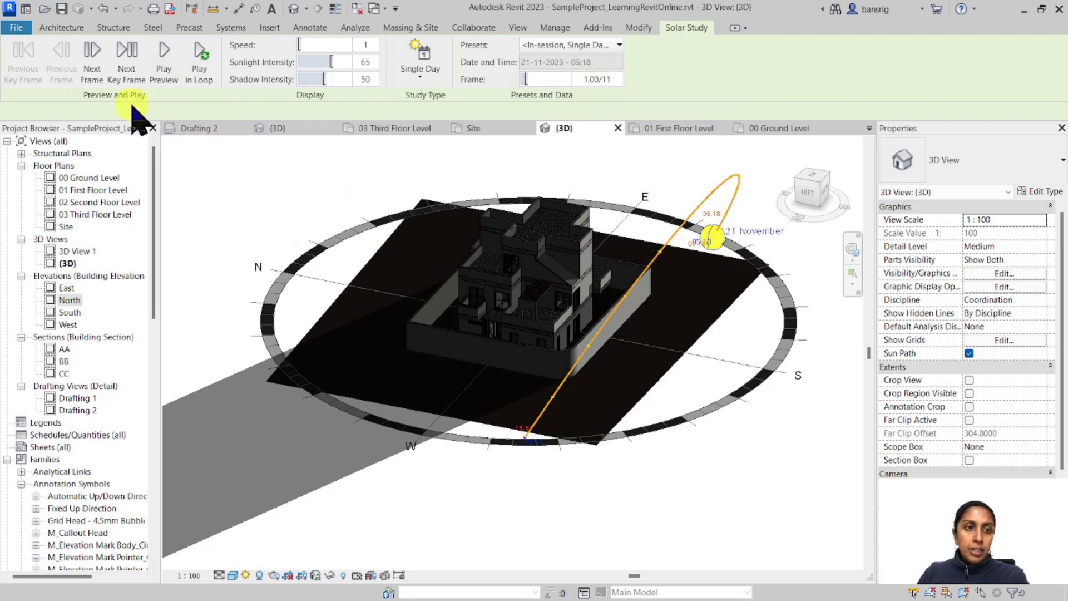
pyautogui.click(93, 73)
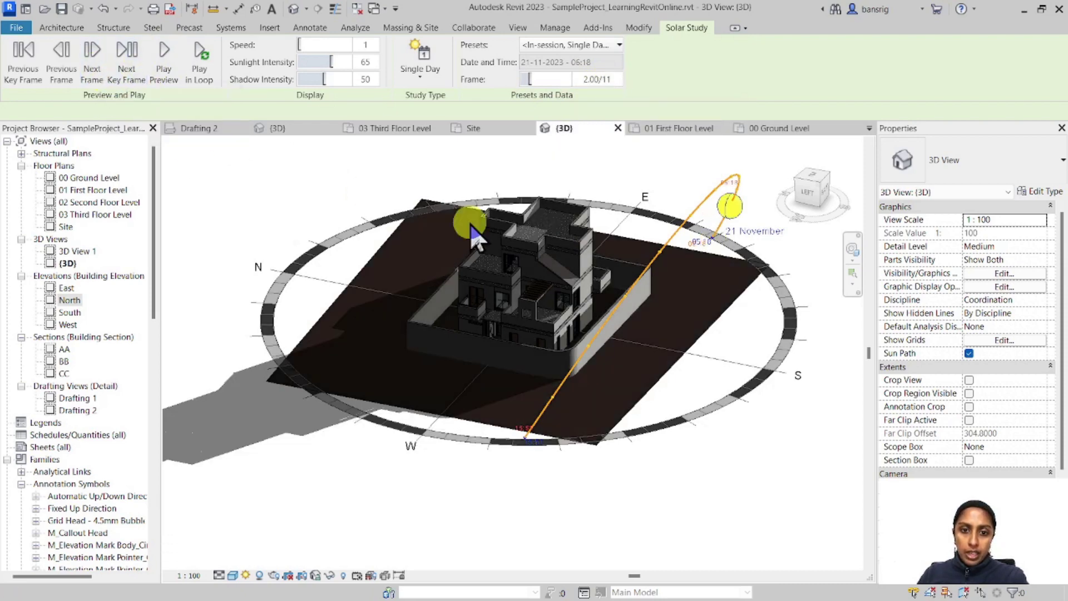
# - Step the solar study frame by frame to 11:18 and examine the shadows on the terrace with the wooden pergola
pyautogui.moveTo(691, 232); pyautogui.dragTo(665, 276, button='middle')
pyautogui.scroll(3, 604, 303)
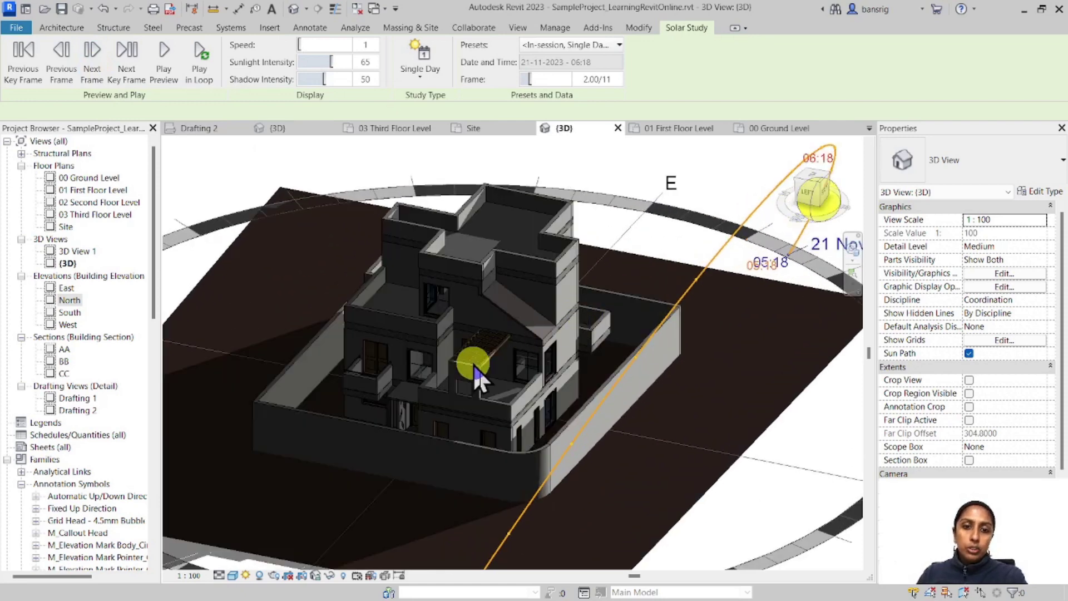
pyautogui.scroll(4, 428, 411)
pyautogui.scroll(5, 445, 420)
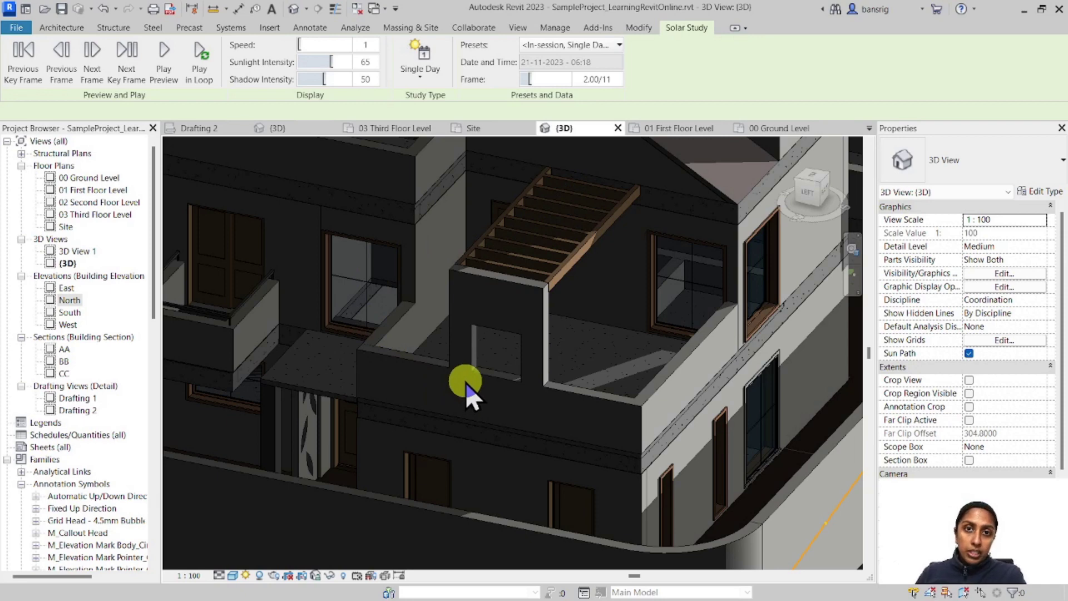
pyautogui.click(92, 62)
pyautogui.click(91, 61)
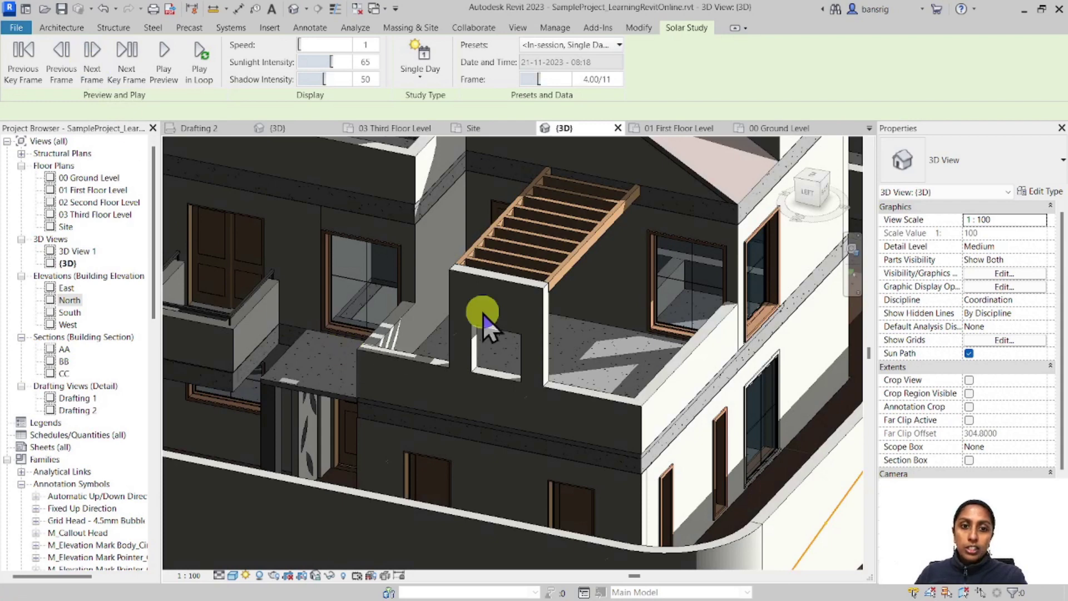
pyautogui.click(93, 58)
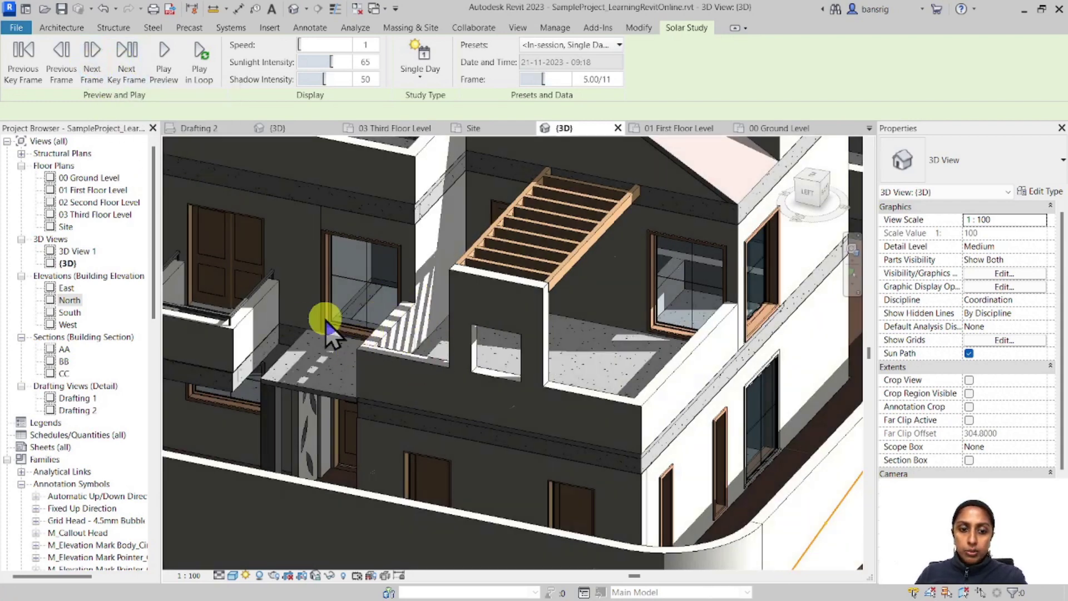
pyautogui.click(92, 60)
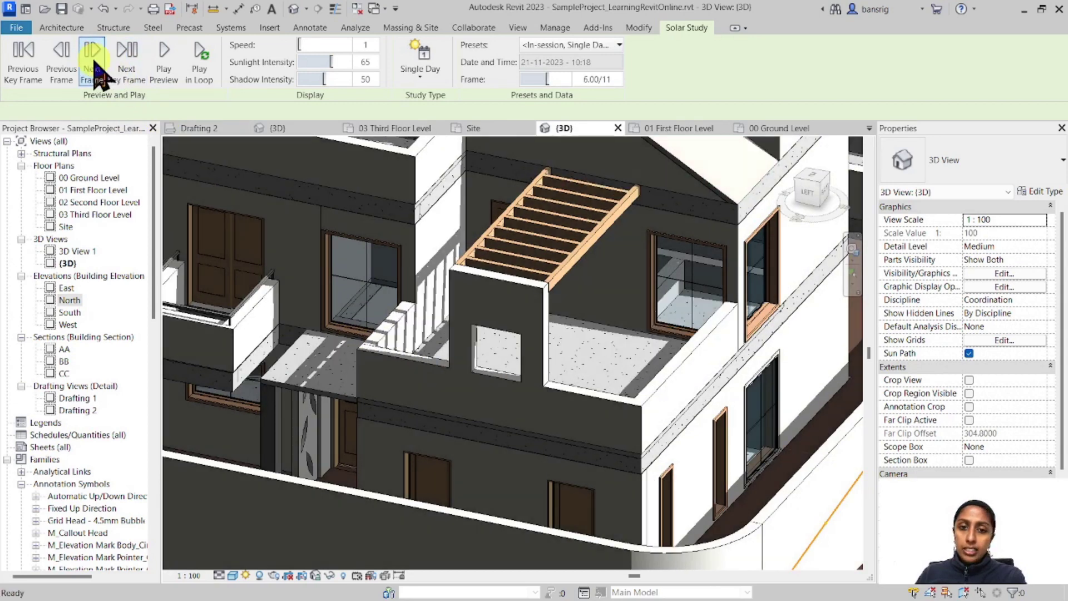
pyautogui.click(94, 61)
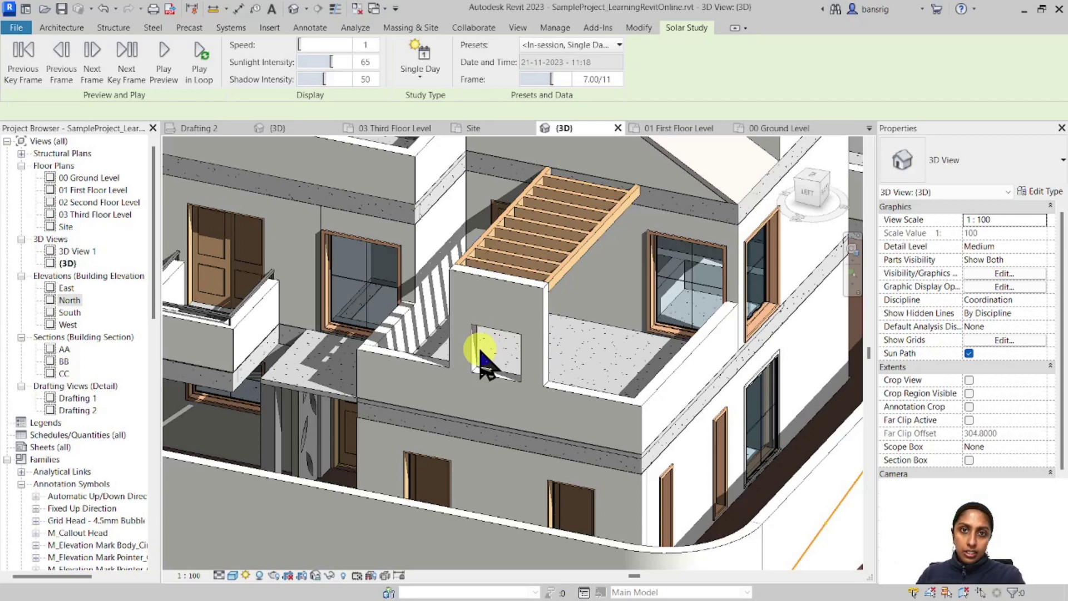
# - Advance the solar study to the last frame at 15:18 and examine the shadows around the whole house
pyautogui.click(96, 66)
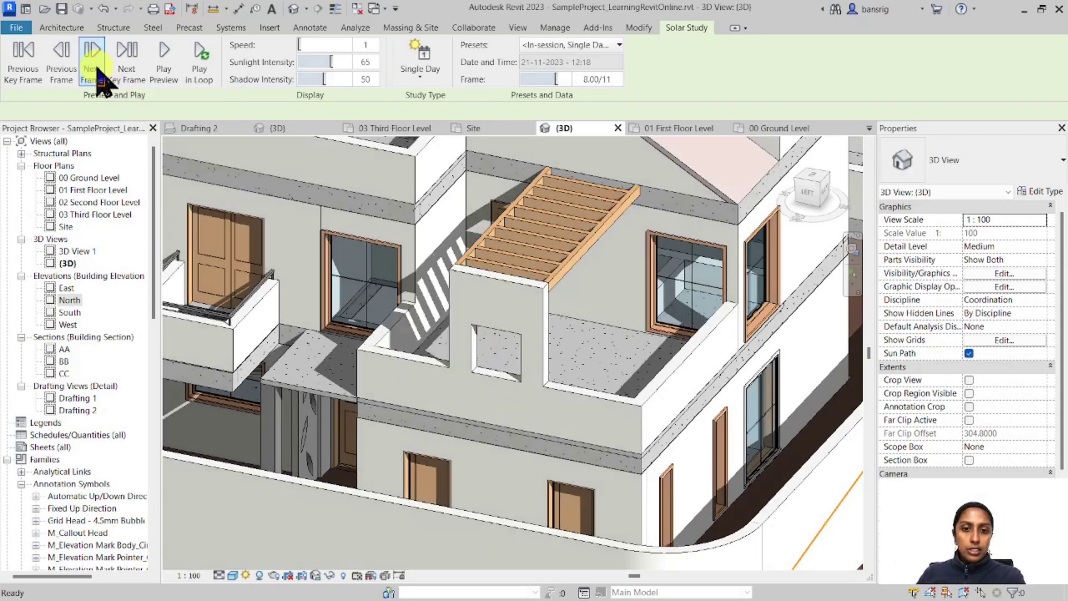
pyautogui.click(98, 75)
pyautogui.click(98, 74)
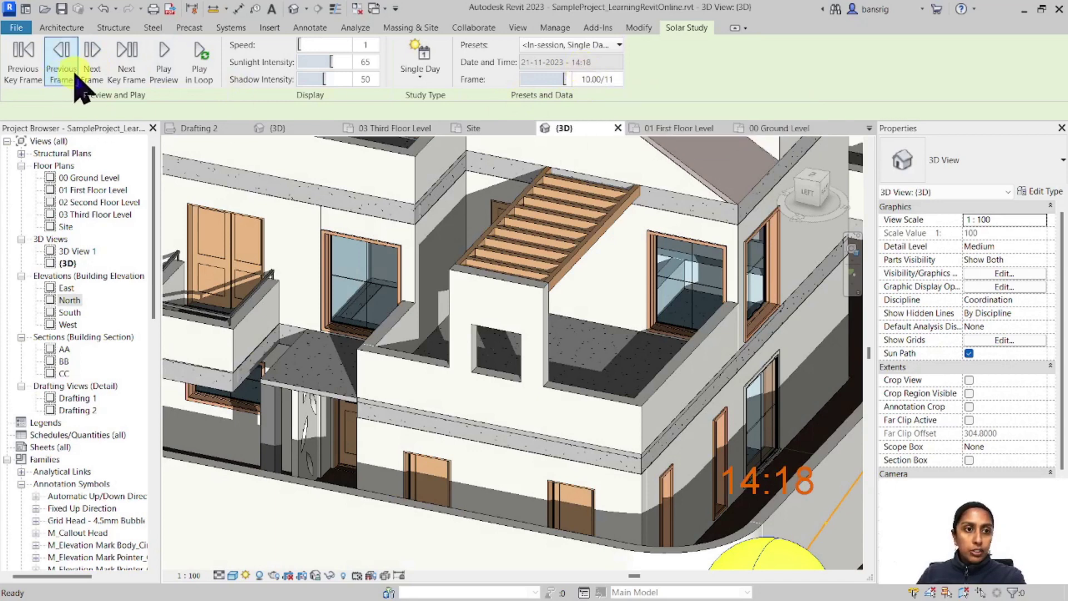
pyautogui.click(91, 66)
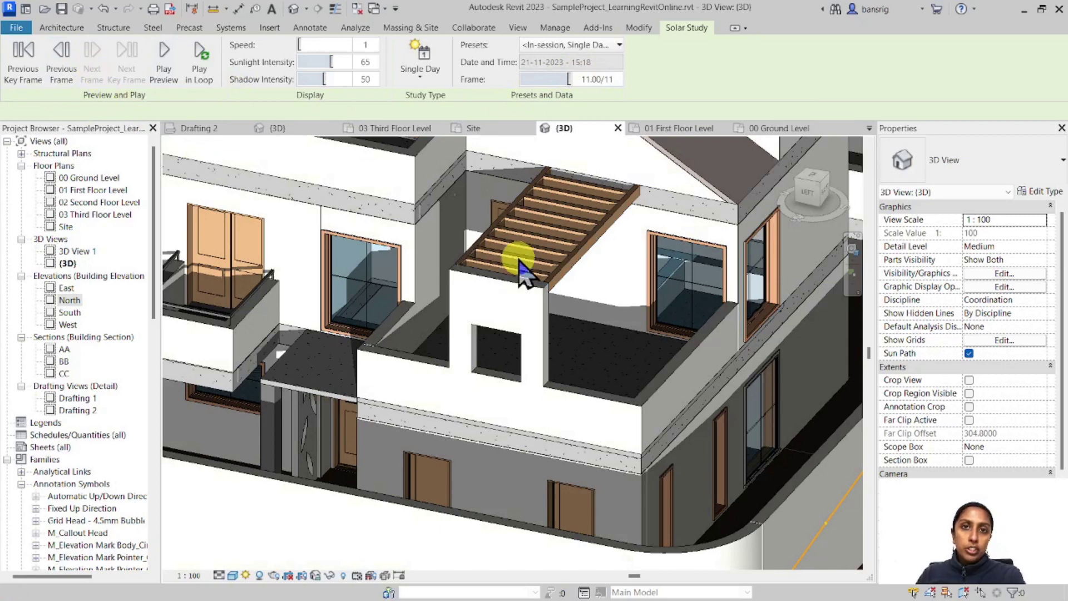
pyautogui.scroll(-6, 523, 273)
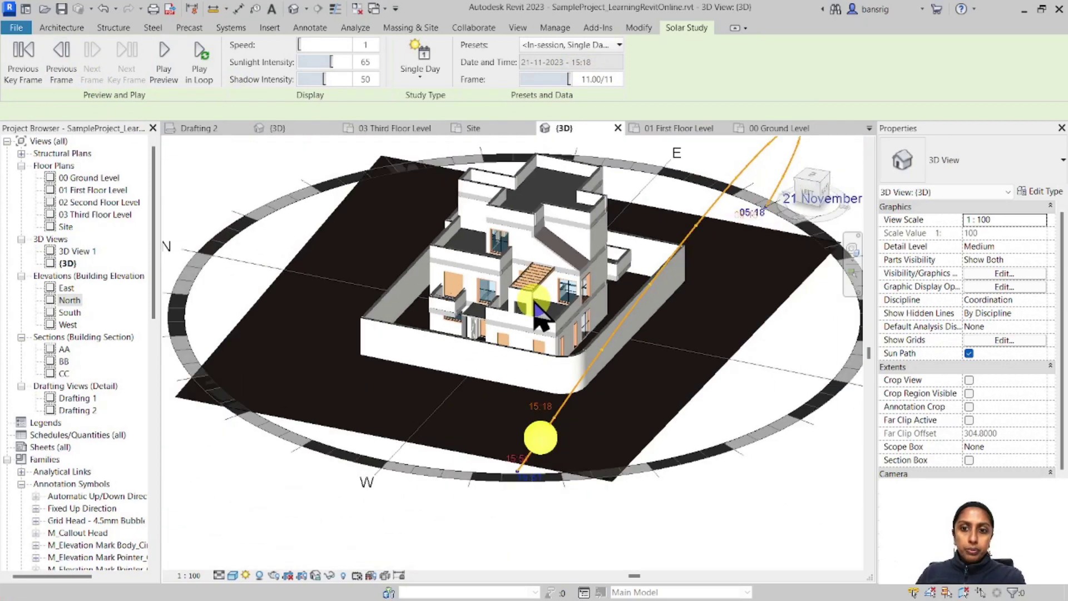
pyautogui.keyDown('shift'); pyautogui.moveTo(537, 315); pyautogui.dragTo(481, 390, button='middle'); pyautogui.keyUp('shift')
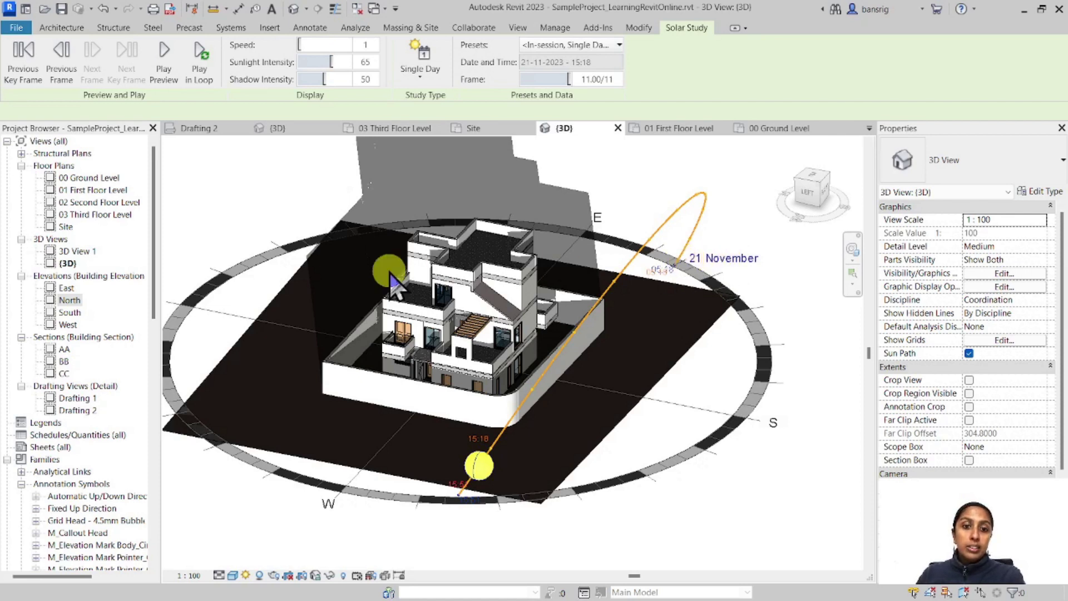
pyautogui.click(509, 331)
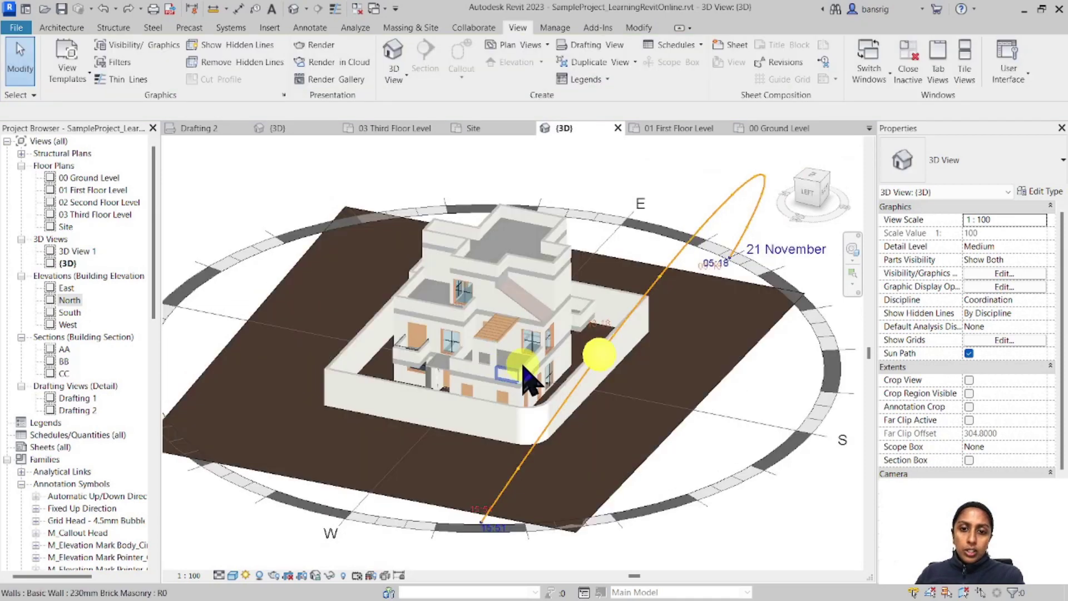
# - Switch the sun settings to a multi-day solar study running from 01-01-2023 to 31-12-2023
pyautogui.click(246, 576)
pyautogui.click(276, 504)
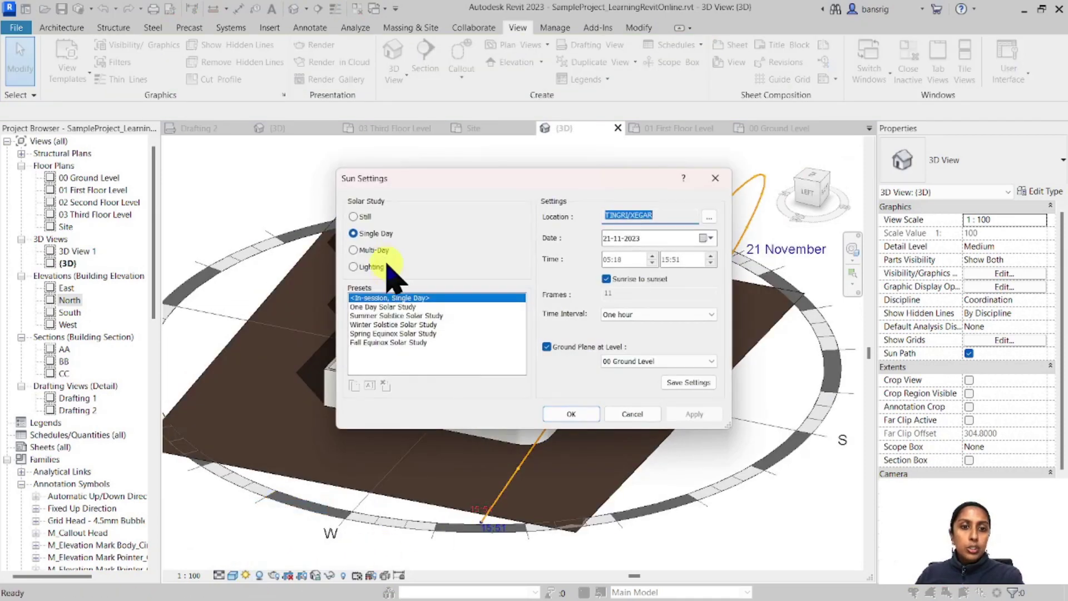
pyautogui.click(378, 251)
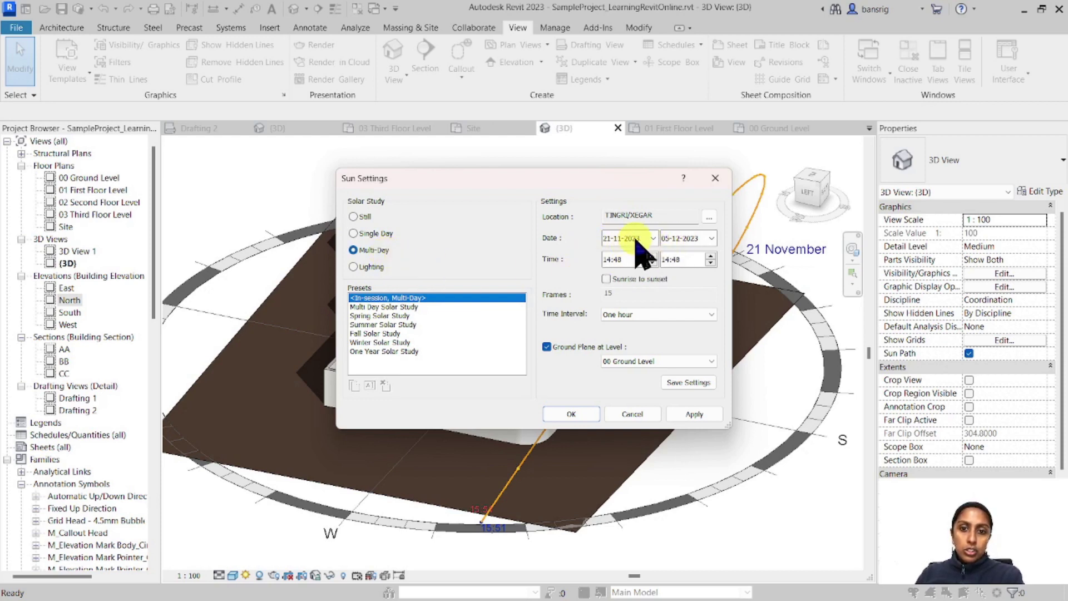
pyautogui.click(653, 238)
pyautogui.click(673, 258)
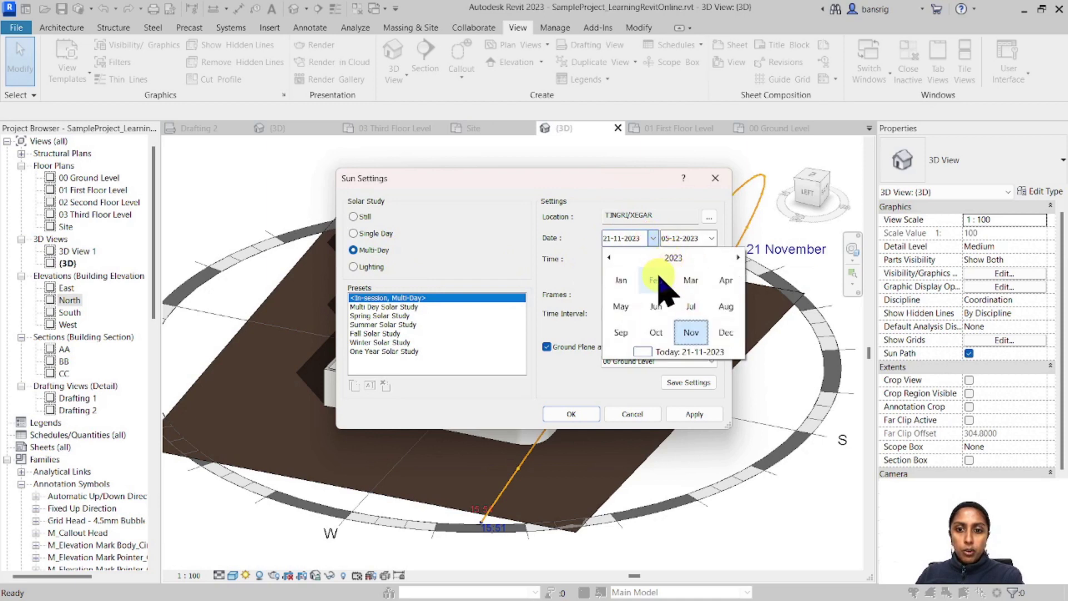
pyautogui.click(620, 286)
pyautogui.click(734, 285)
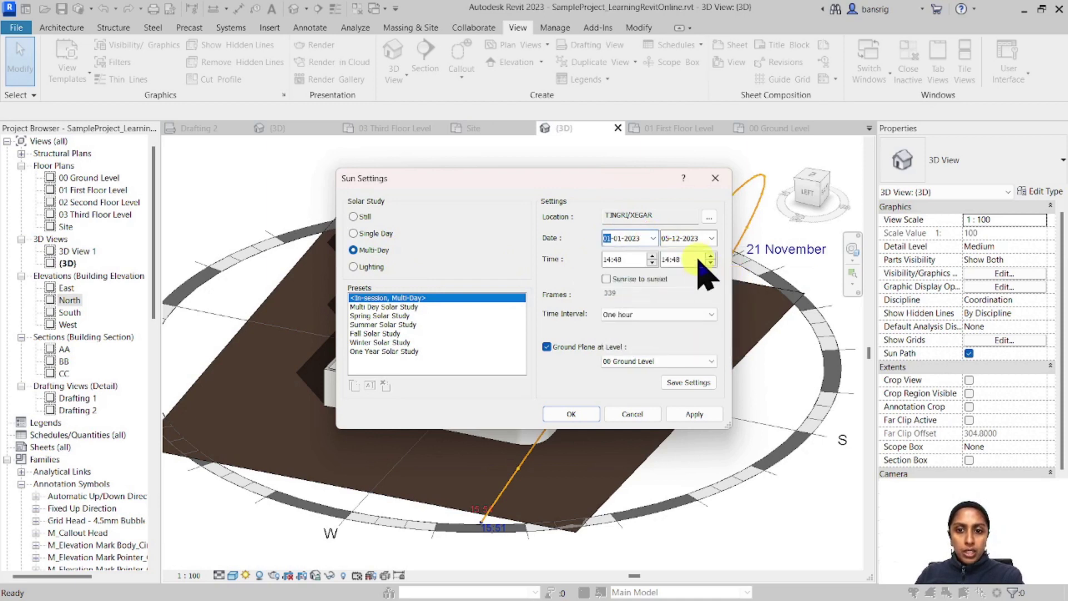
pyautogui.click(693, 238)
pyautogui.click(713, 238)
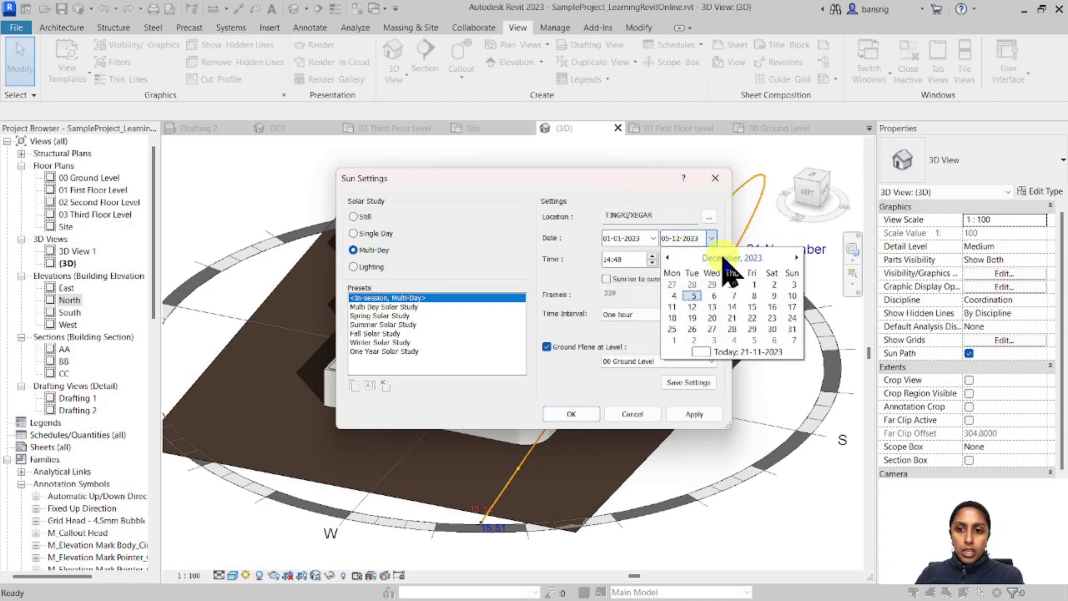
pyautogui.click(794, 349)
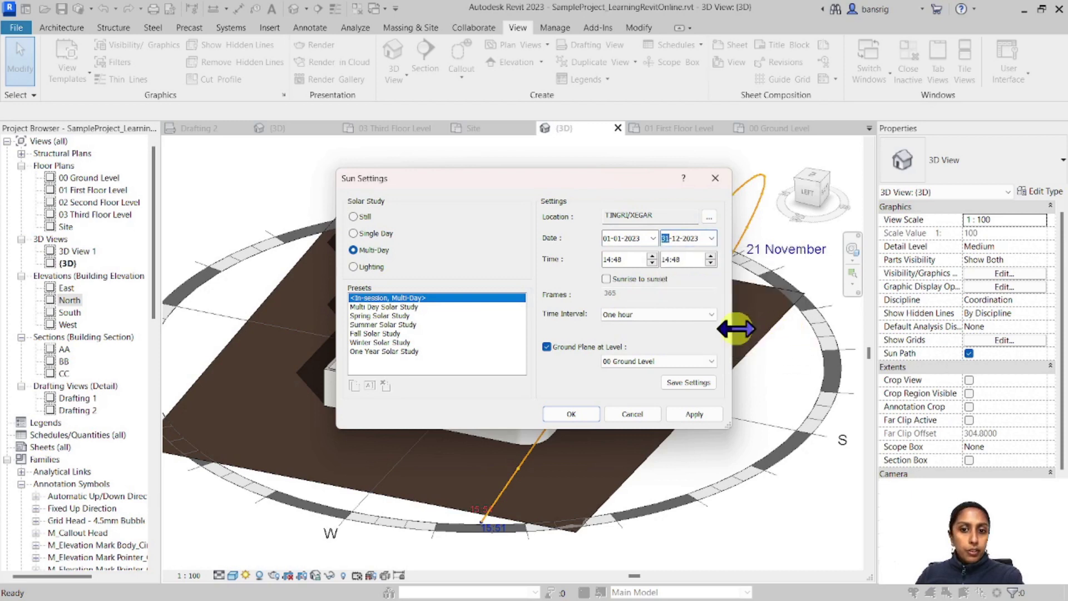
# - Set both the start and end time of the multi-day study to 14:00 and its time interval to one day
pyautogui.click(618, 259)
pyautogui.write('00')
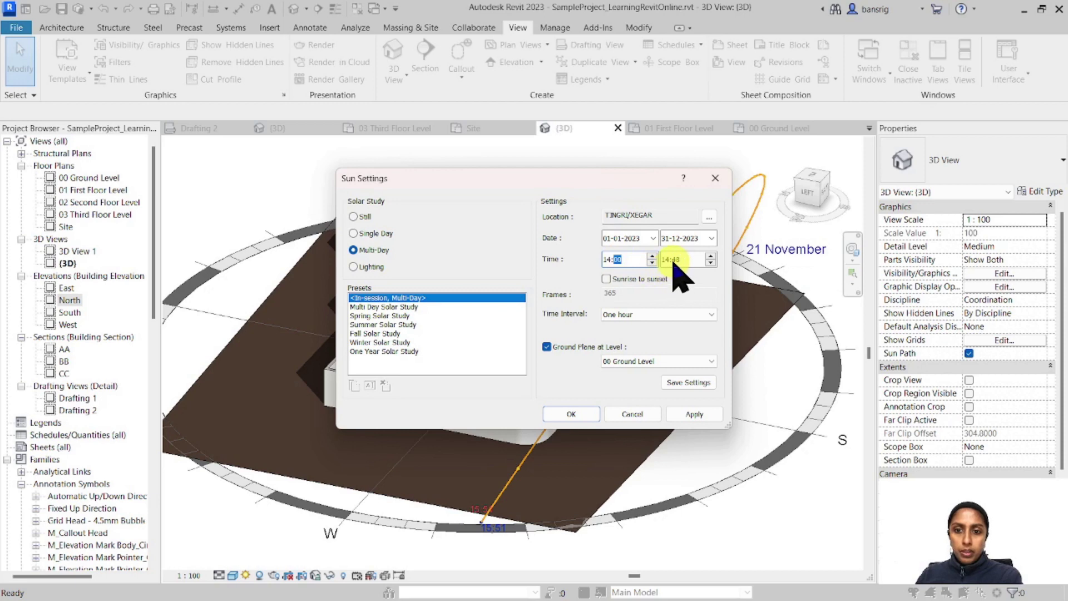
pyautogui.write('00')
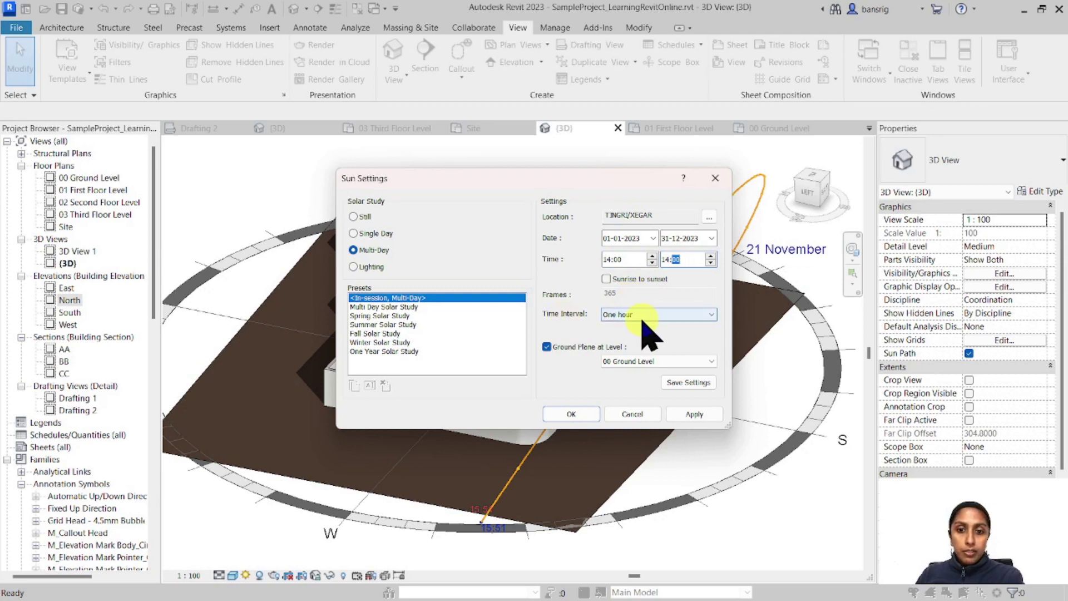
pyautogui.click(641, 314)
pyautogui.click(640, 335)
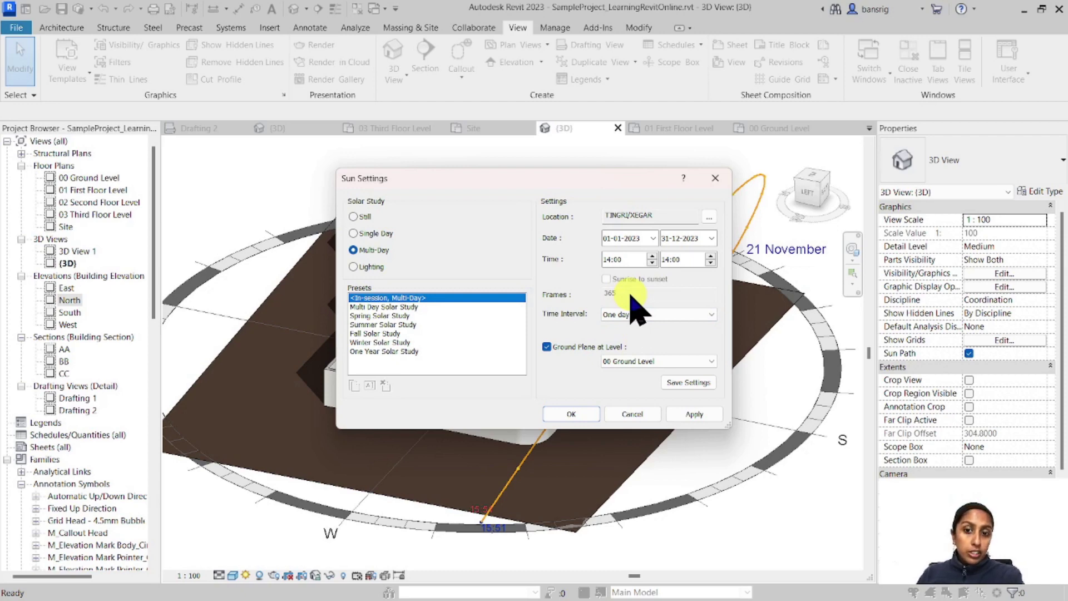
# - Apply the multi-day sun settings and open the solar study preview at its first frame, 01-01-2023 at 14:00
pyautogui.click(573, 416)
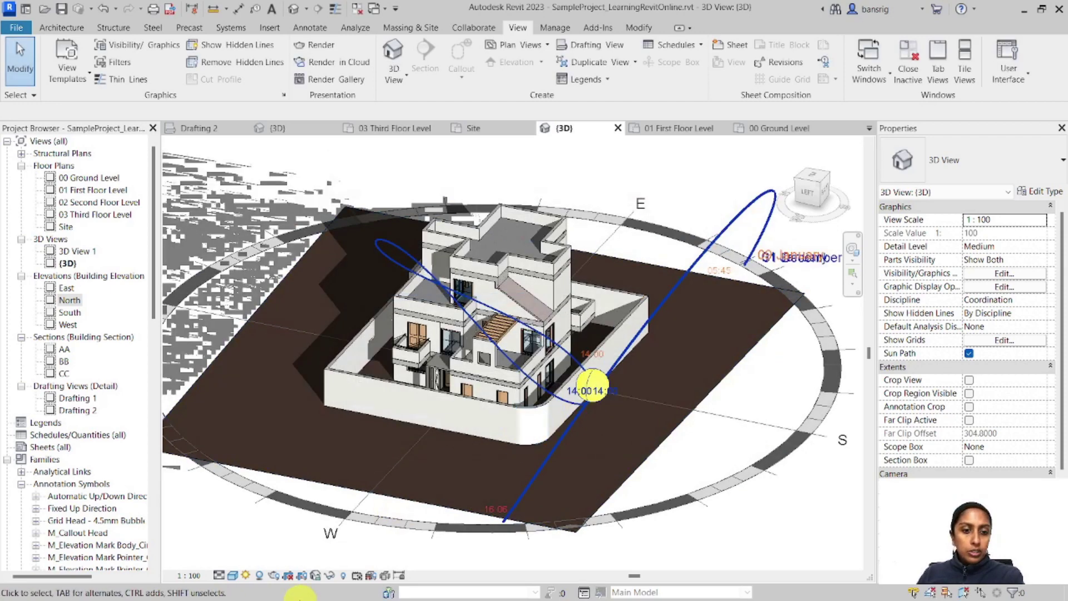
pyautogui.click(245, 576)
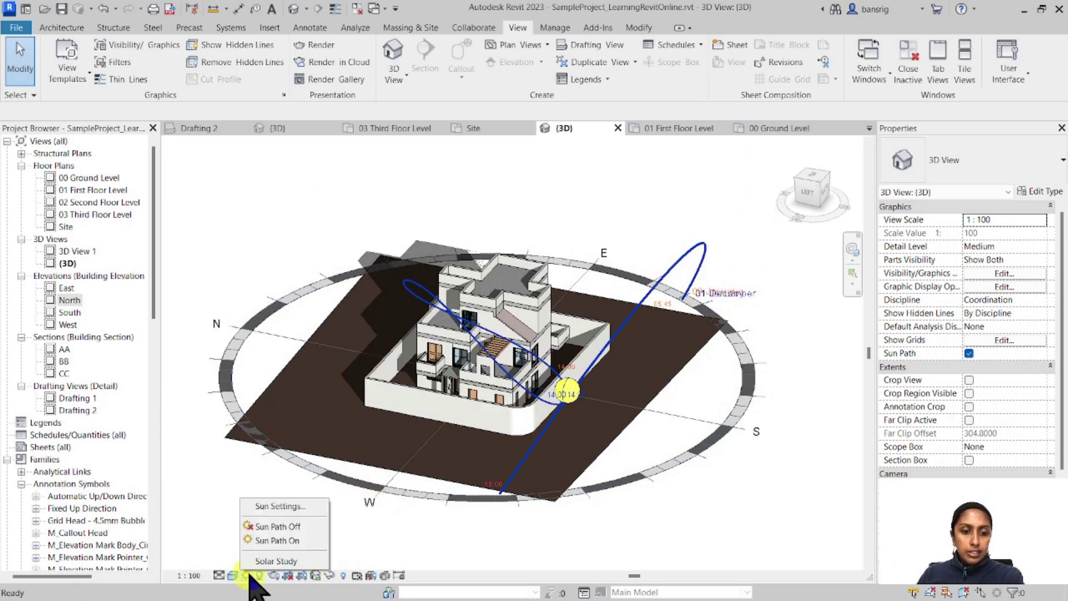
pyautogui.click(273, 561)
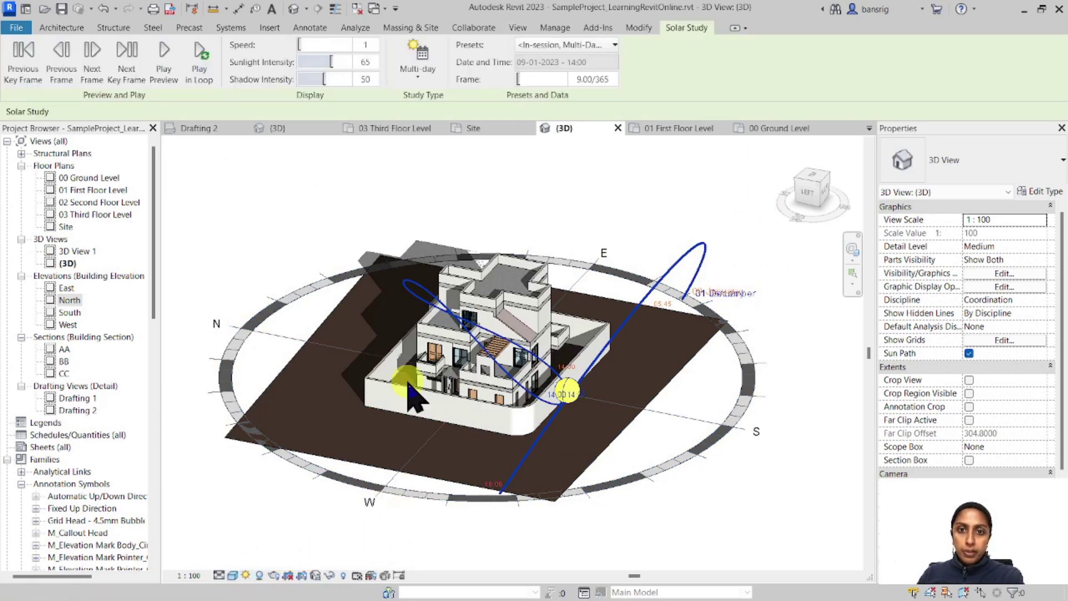
pyautogui.click(518, 79)
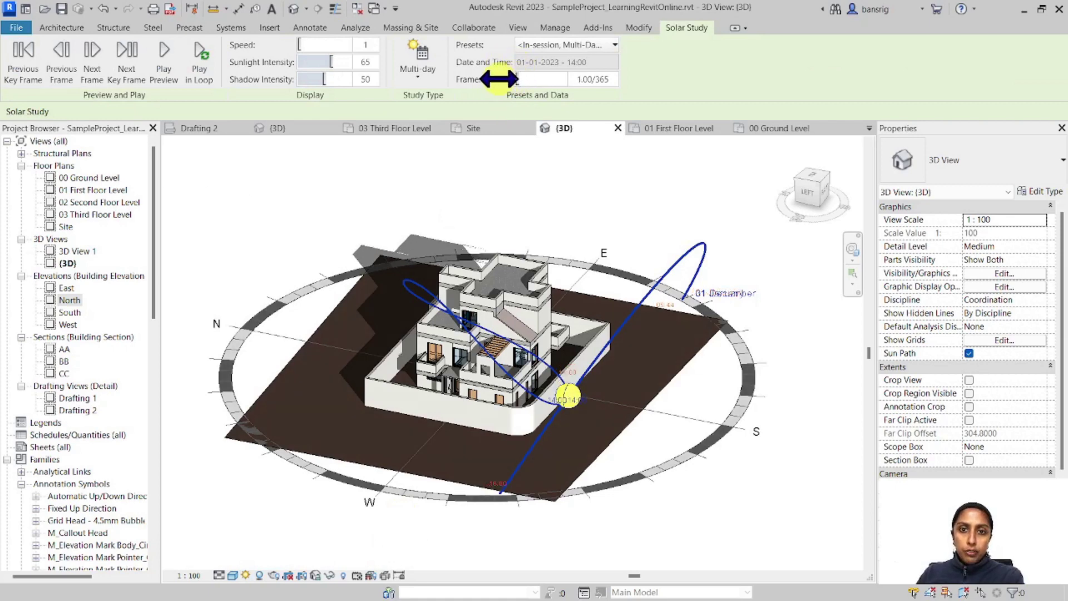
pyautogui.scroll(3, 590, 411)
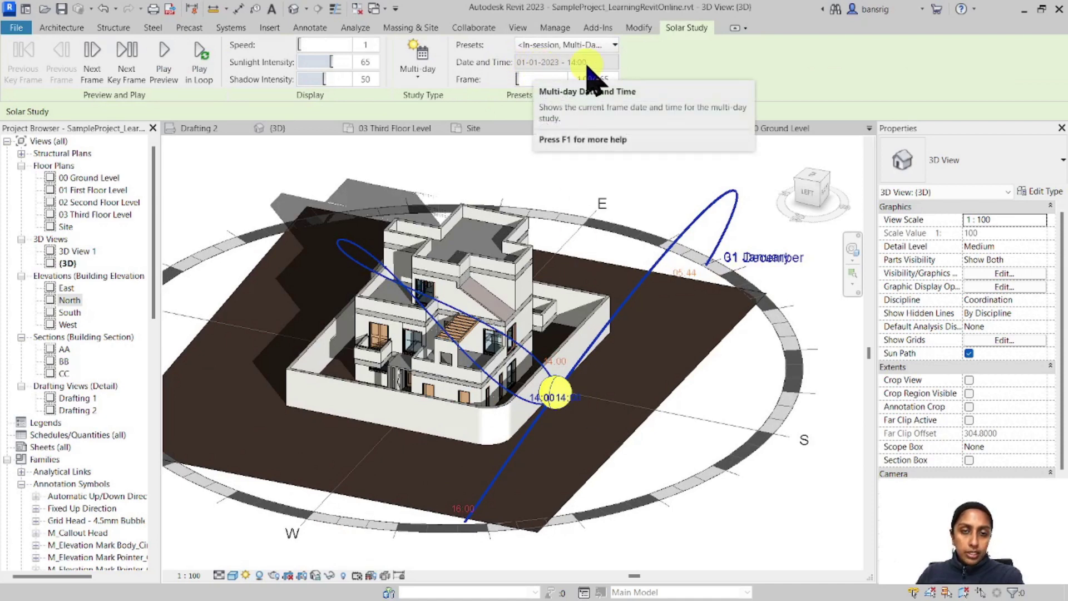
# - Step the multi-day study forward to 05-01-2023, then play the full preview and examine the shadows on the house
pyautogui.click(89, 65)
pyautogui.click(89, 68)
pyautogui.click(89, 68)
pyautogui.click(89, 68)
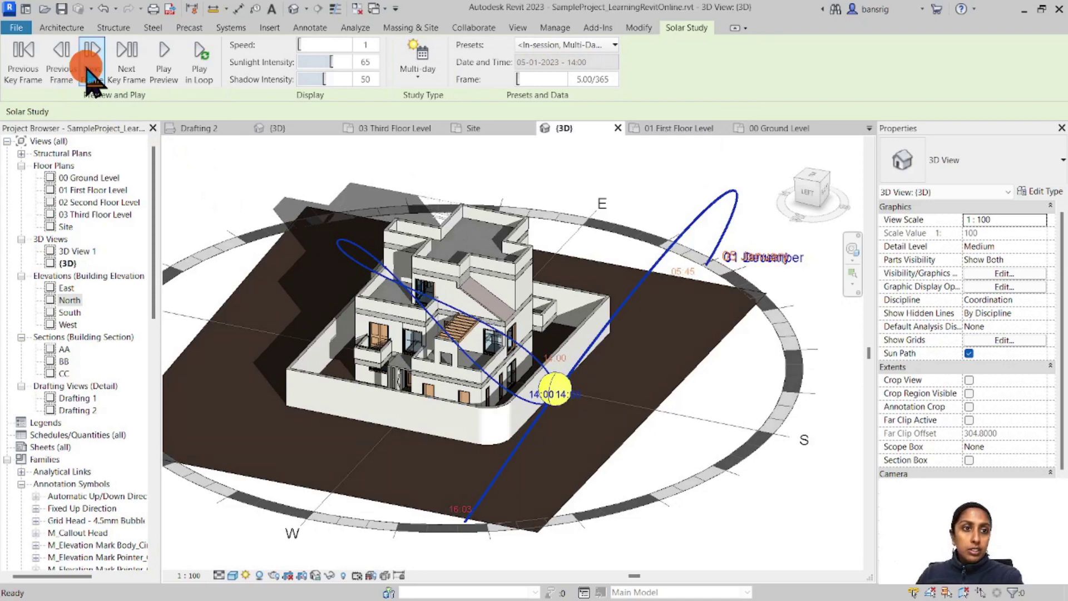
pyautogui.click(167, 66)
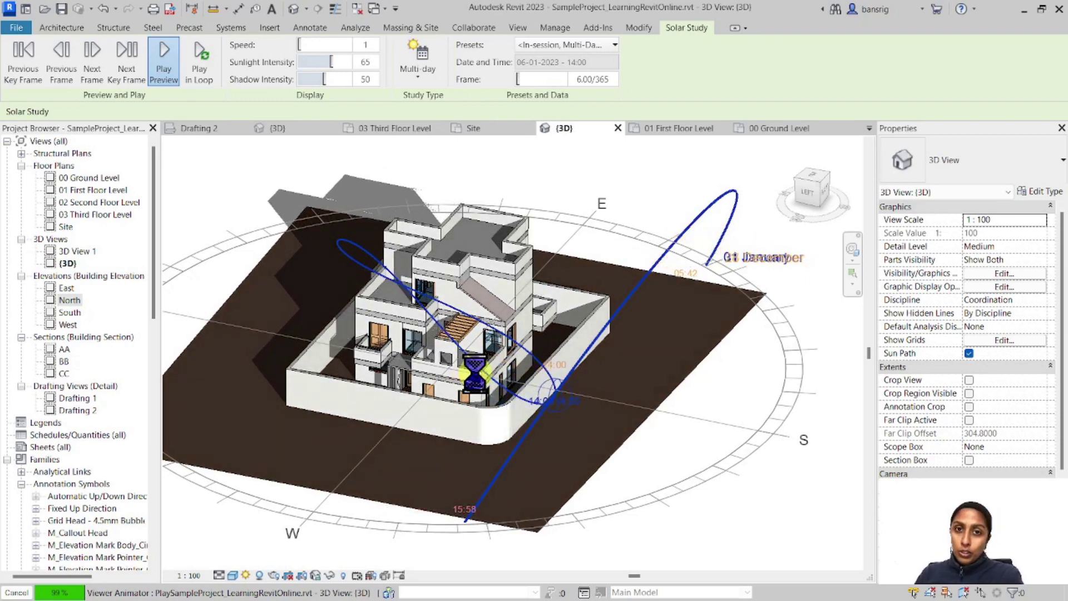
pyautogui.scroll(4, 477, 384)
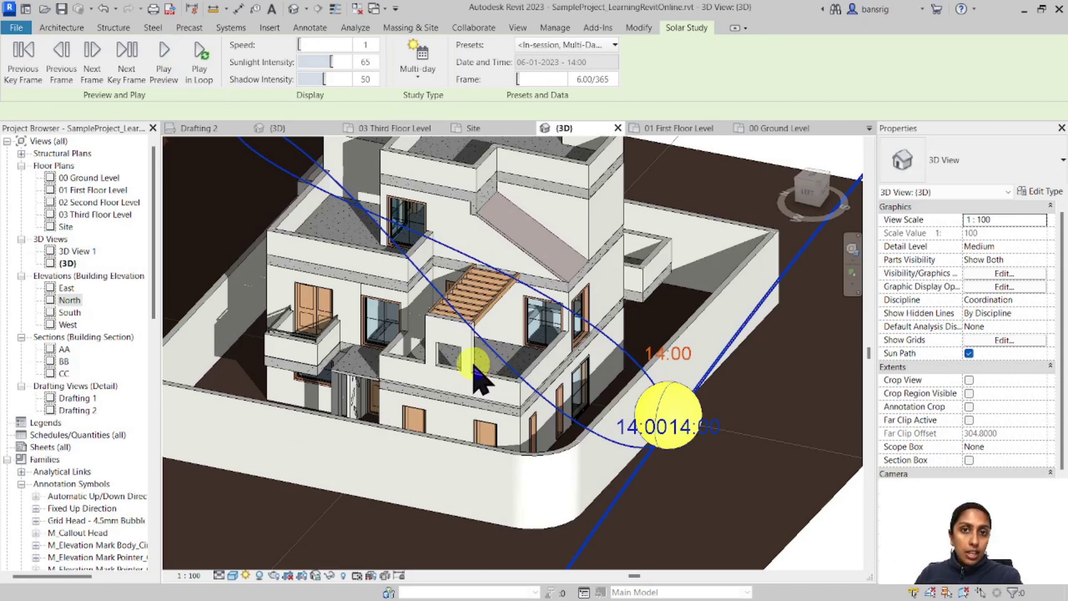
pyautogui.scroll(-6, 476, 368)
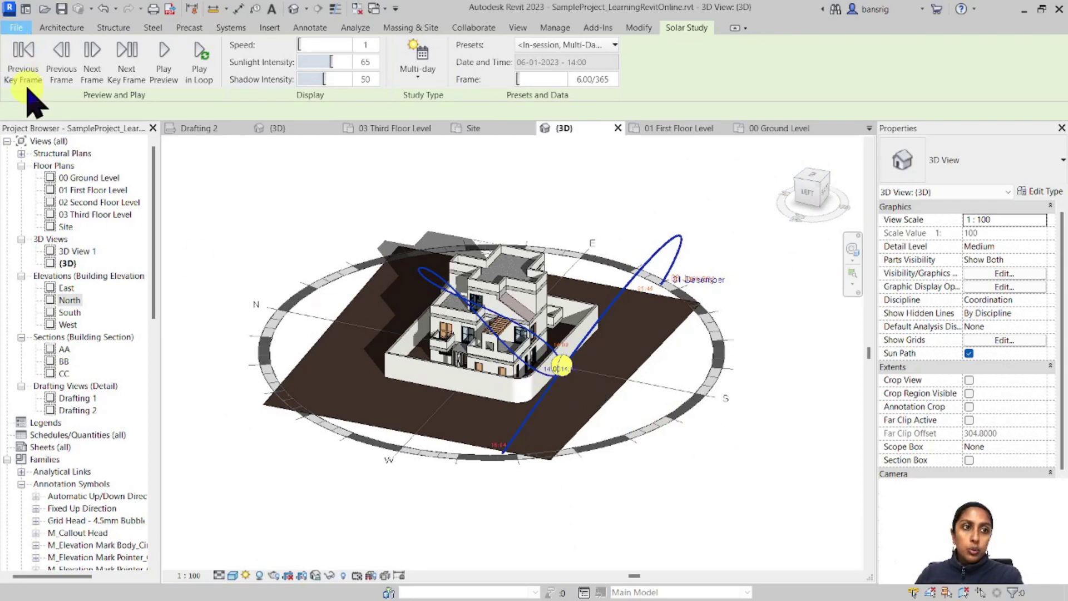
# - Start a solar study animation export covering all frames and set its speed to 5 frames per second
pyautogui.click(16, 27)
pyautogui.moveTo(28, 250)
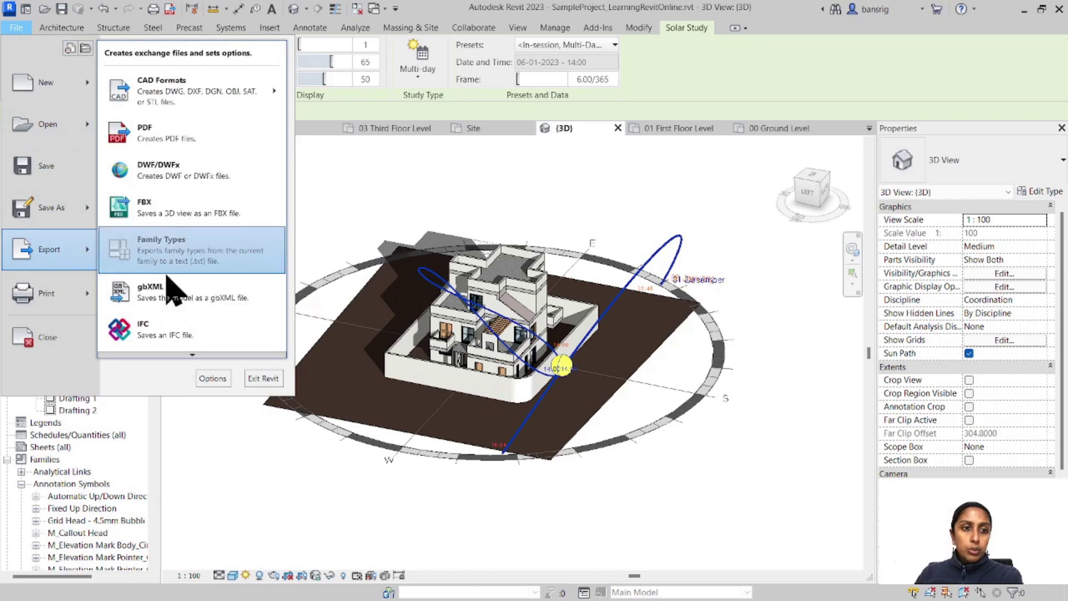
pyautogui.scroll(-3, 187, 356)
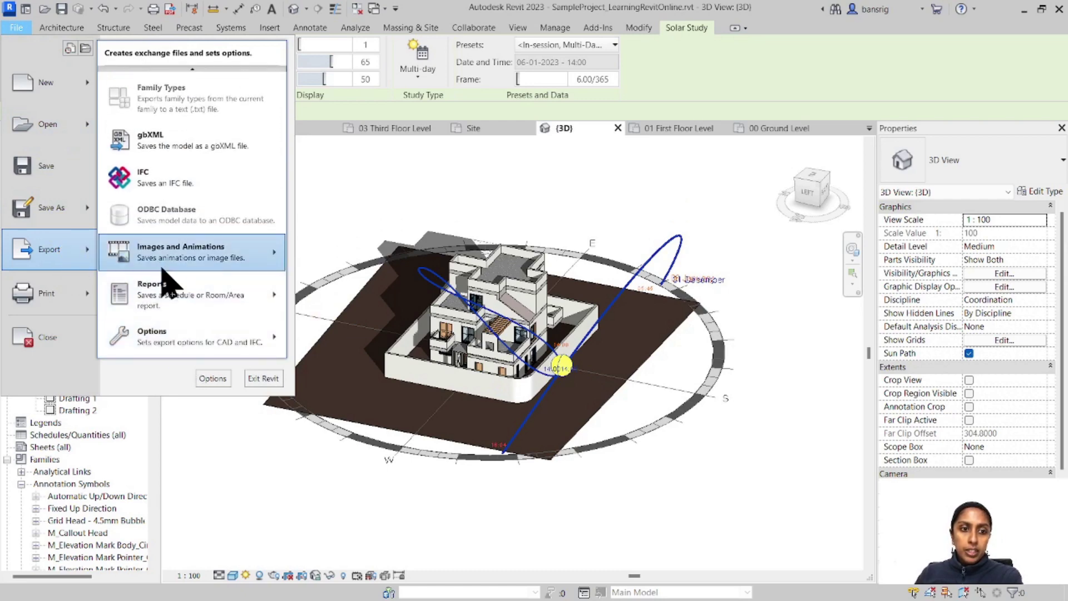
pyautogui.moveTo(161, 262)
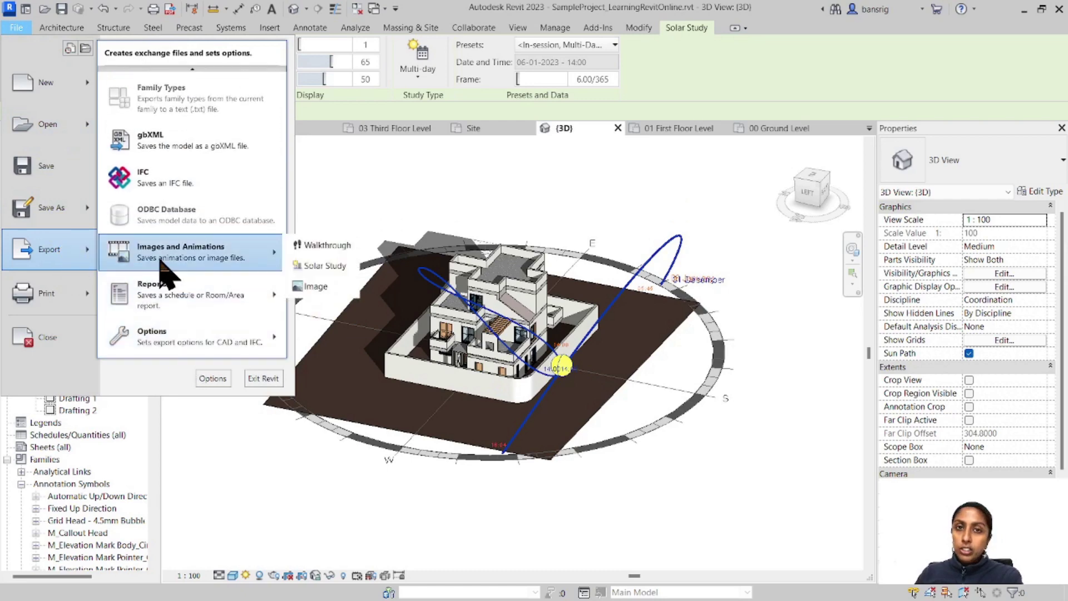
pyautogui.click(327, 267)
pyautogui.click(637, 362)
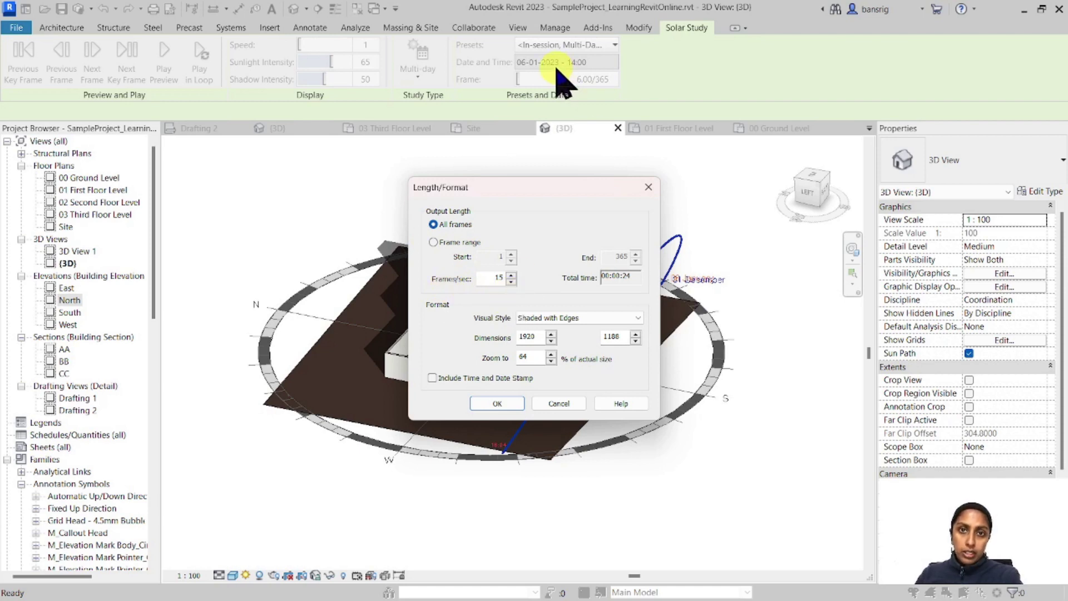
pyautogui.doubleClick(498, 277)
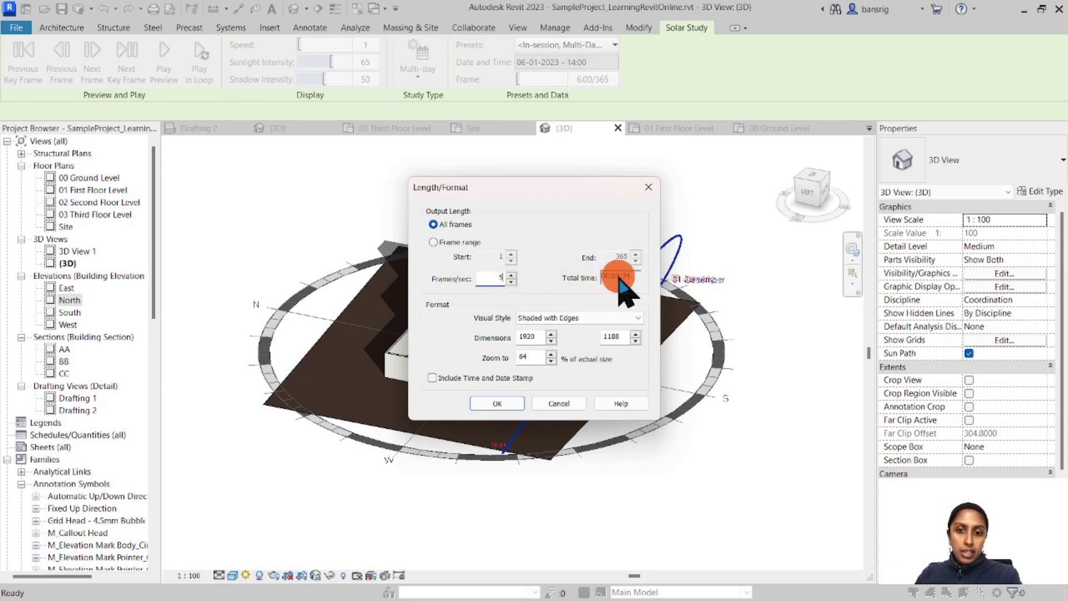
pyautogui.write('5')
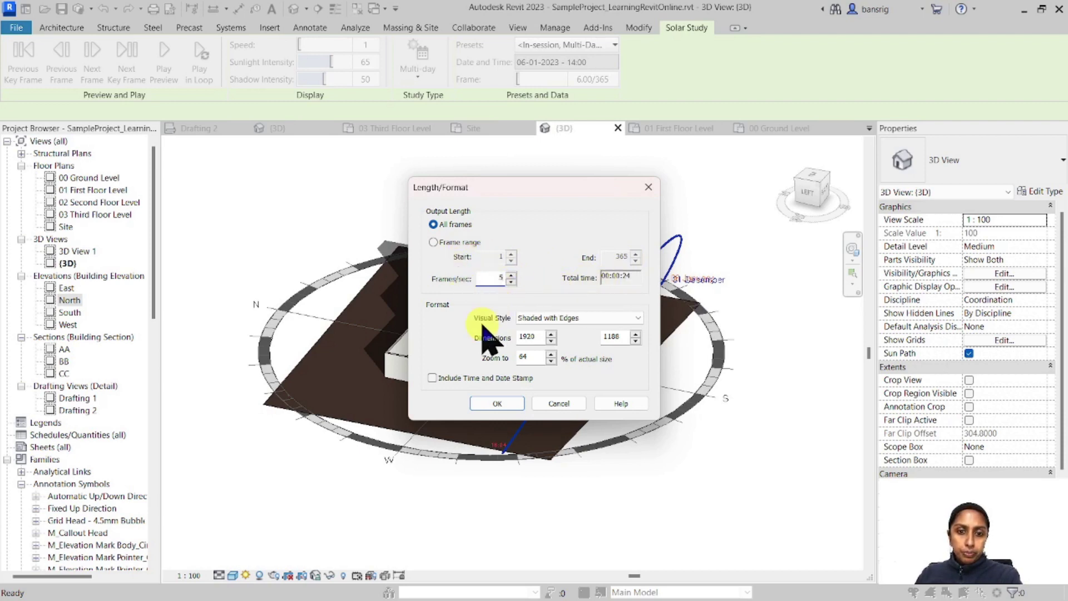
pyautogui.click(536, 319)
pyautogui.click(536, 320)
pyautogui.click(623, 278)
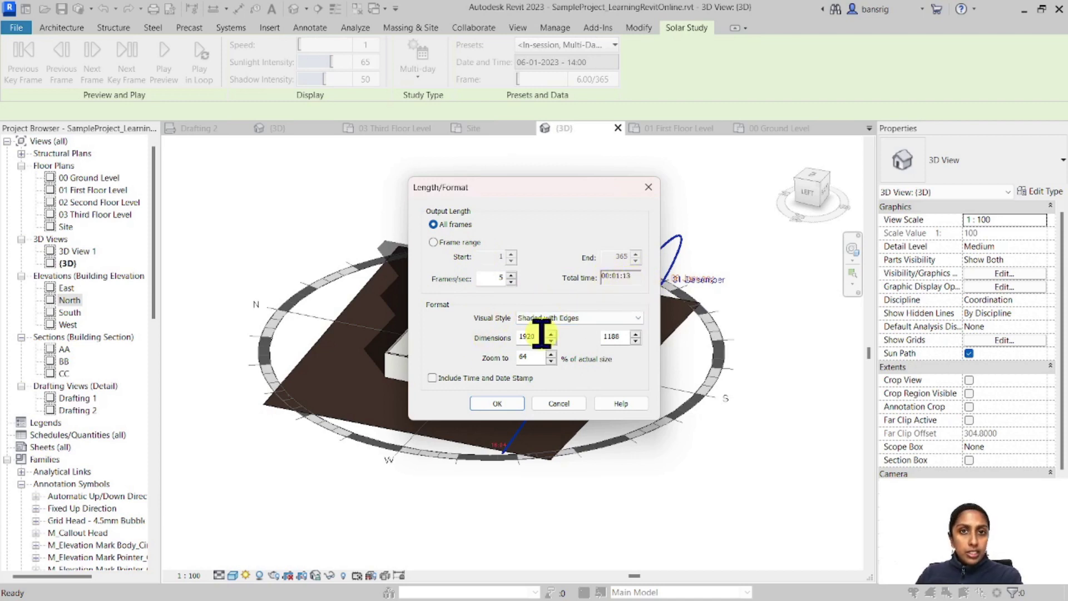
# - Set the exported animation's visual style to Hidden Line and accept the length and format settings
pyautogui.moveTo(543, 186); pyautogui.dragTo(784, 201)
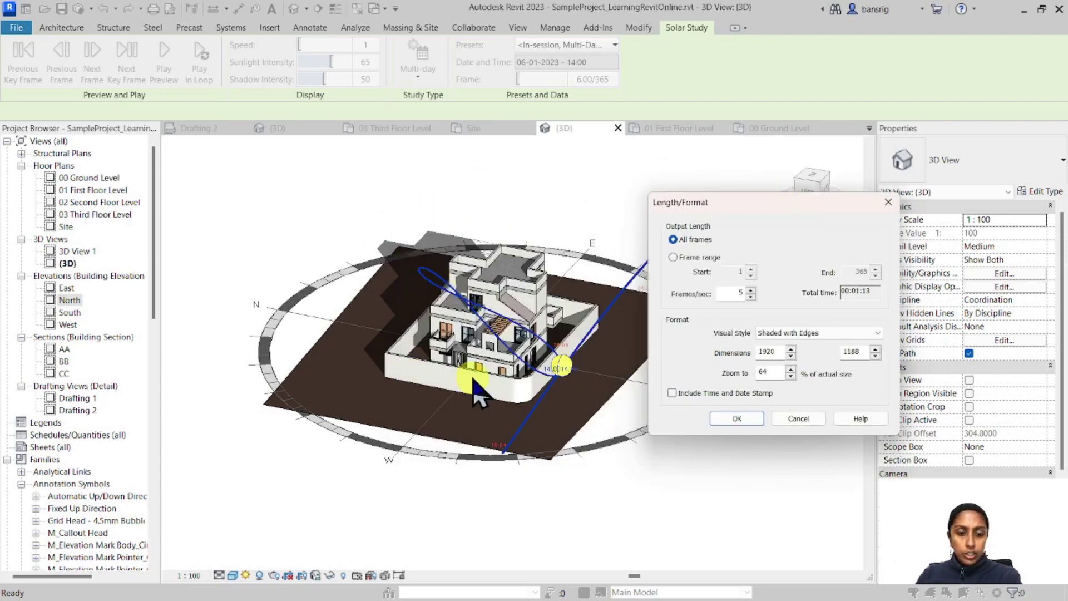
pyautogui.click(795, 337)
pyautogui.click(795, 346)
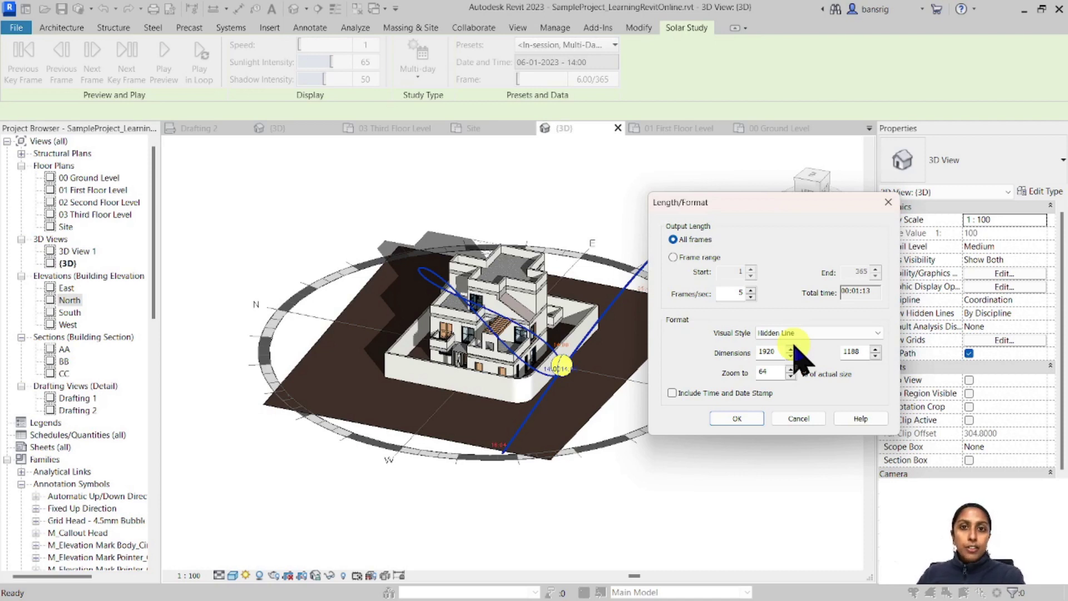
pyautogui.click(801, 333)
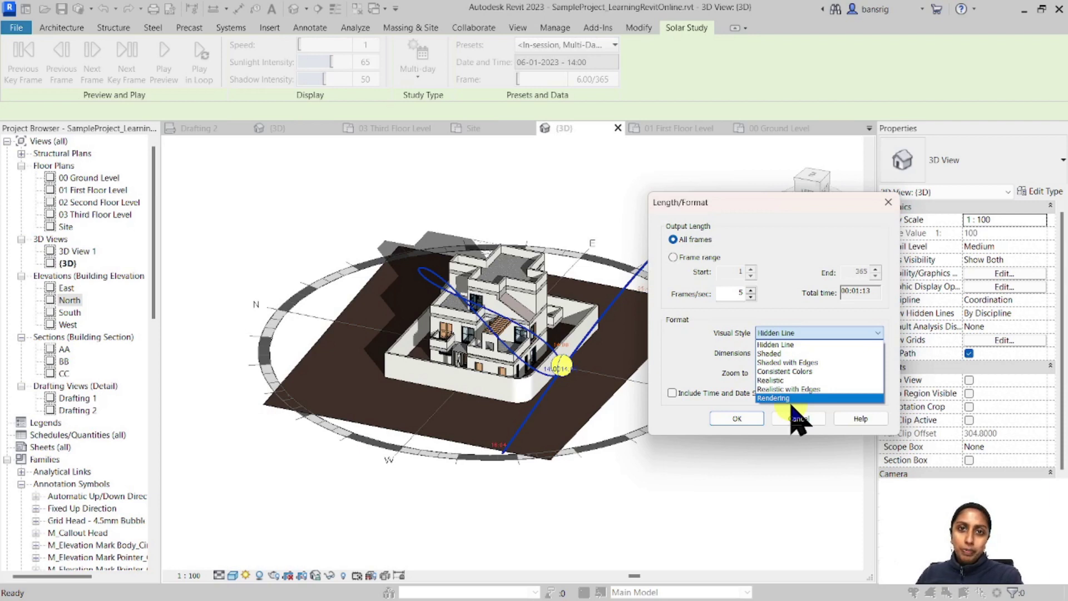
pyautogui.click(777, 332)
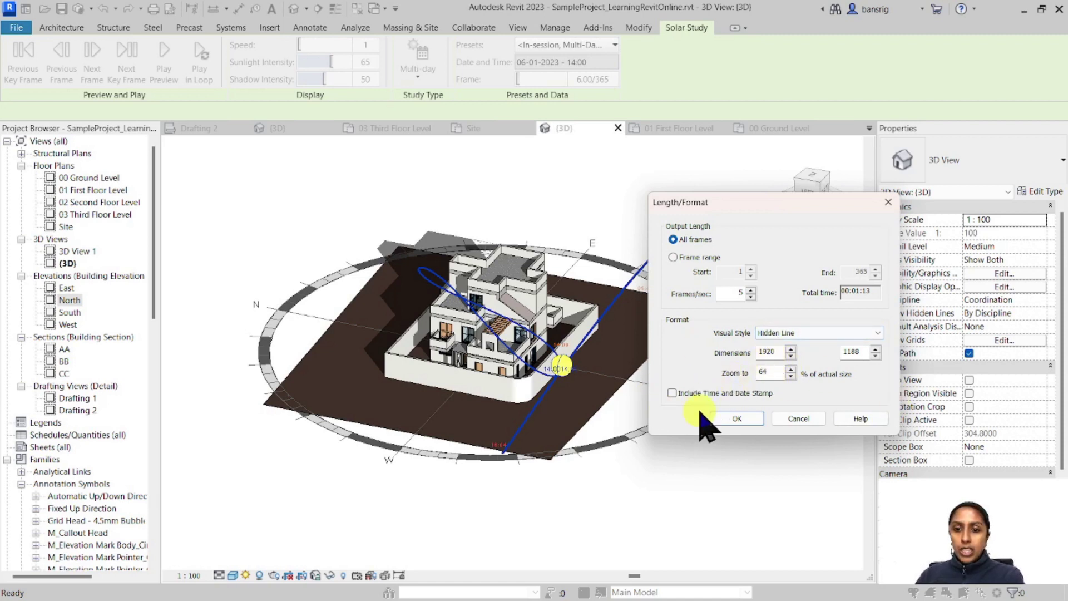
pyautogui.click(736, 420)
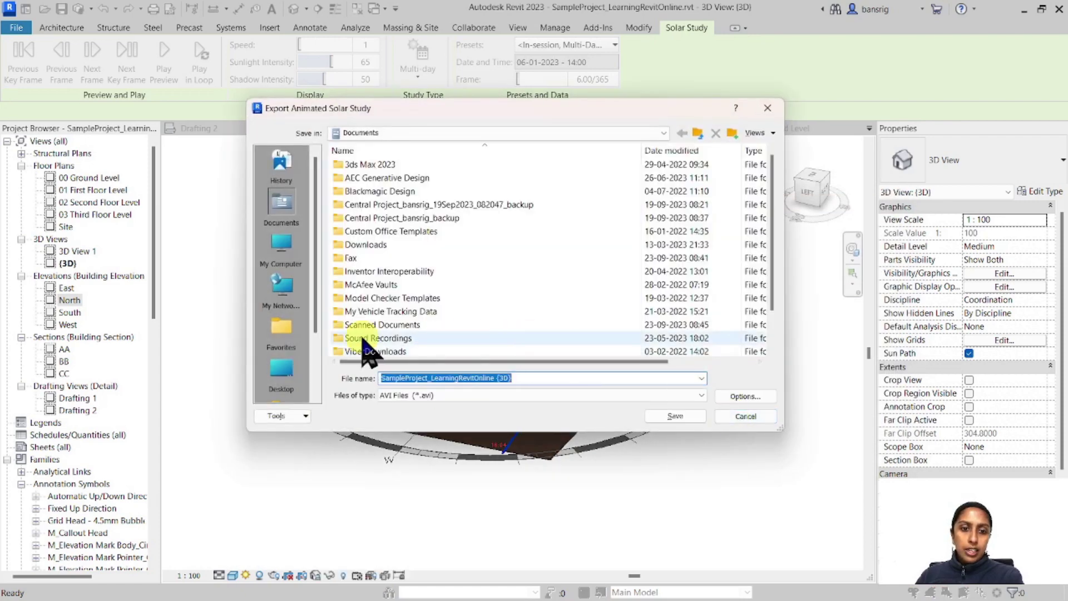
# - Export the solar study to the Desktop as an AVI with Full Frames (Uncompressed), stopping the processing early
pyautogui.click(282, 371)
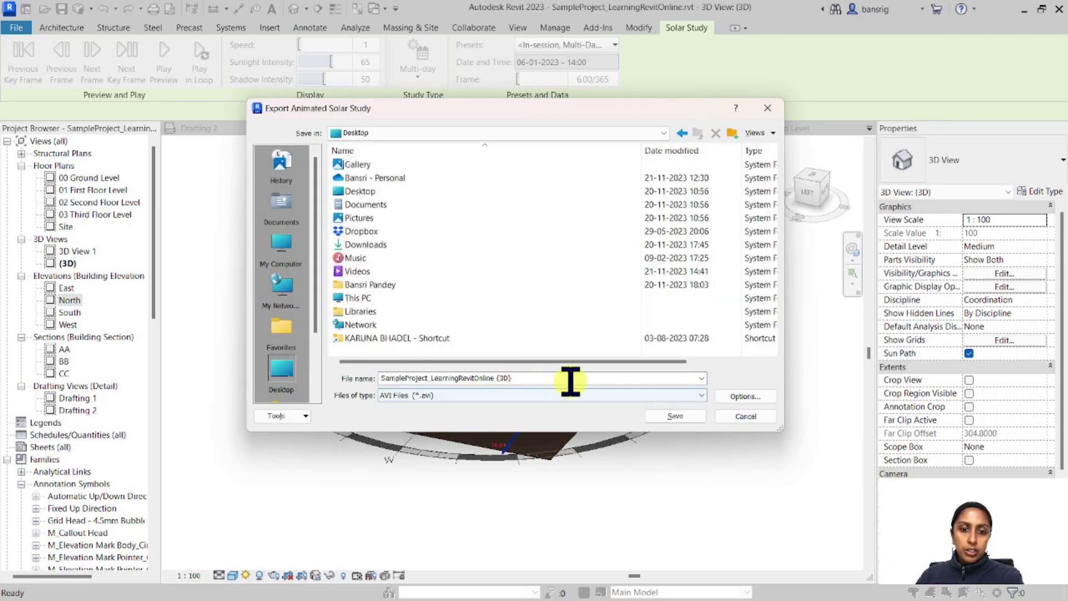
pyautogui.click(695, 418)
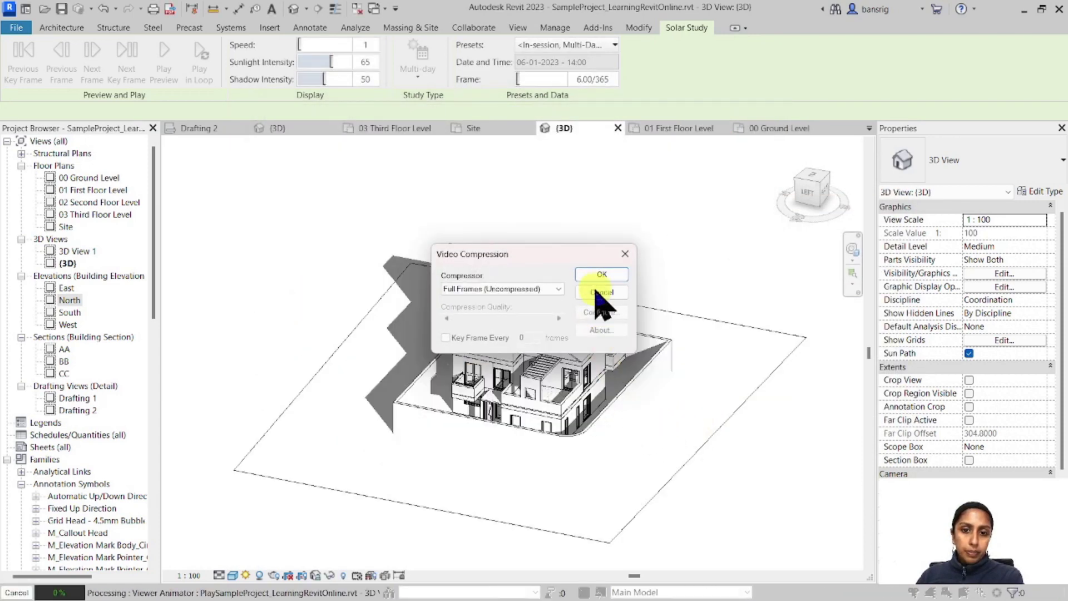
pyautogui.click(603, 278)
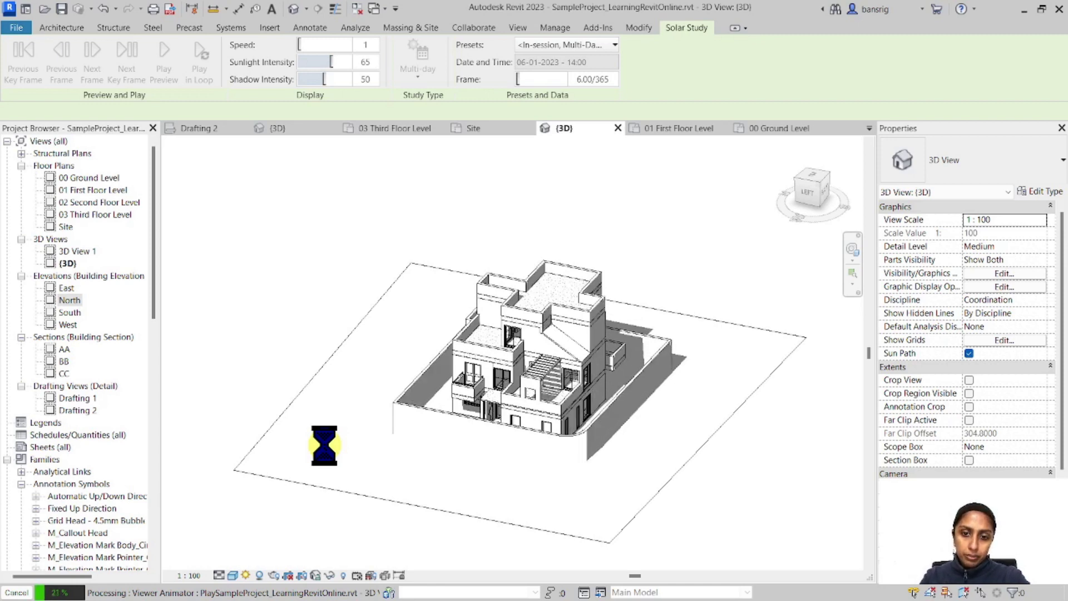
pyautogui.press('Escape')
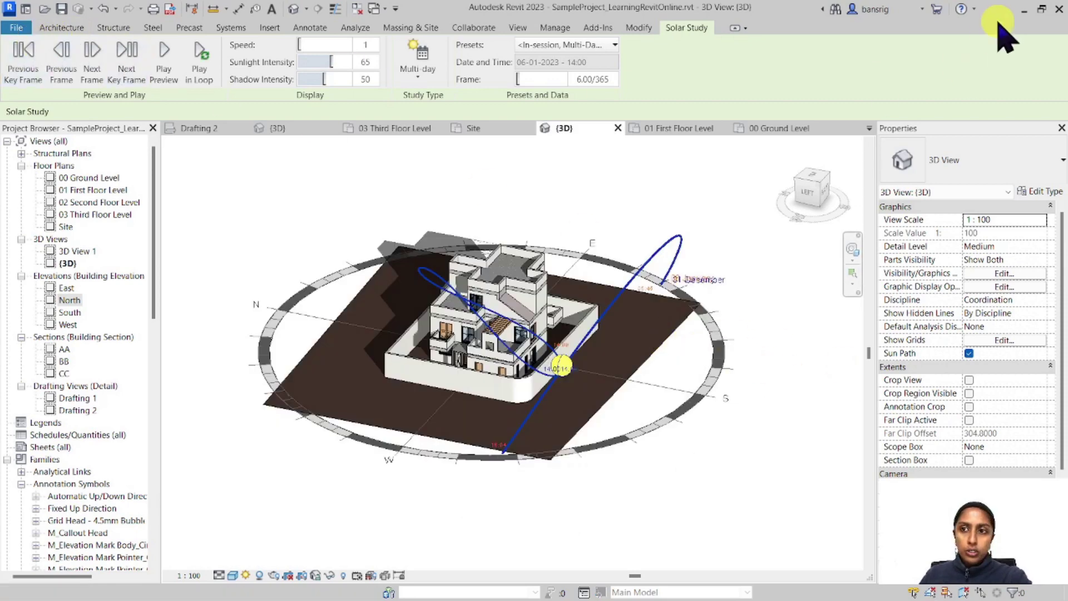
# - Switch to the Windows desktop and play the exported solar study AVI file
pyautogui.click(1024, 9)
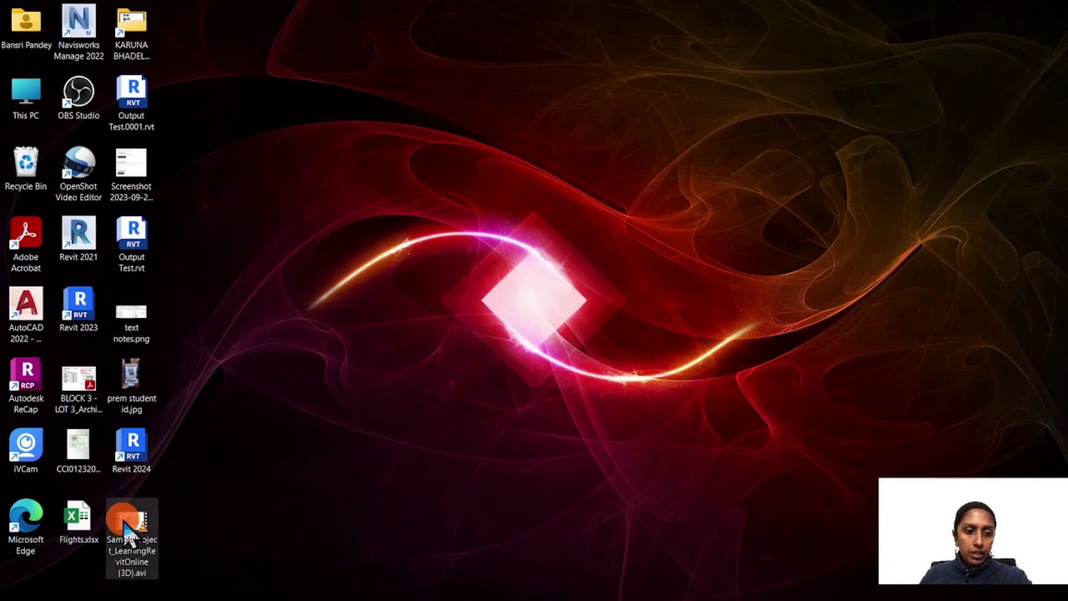
pyautogui.doubleClick(131, 525)
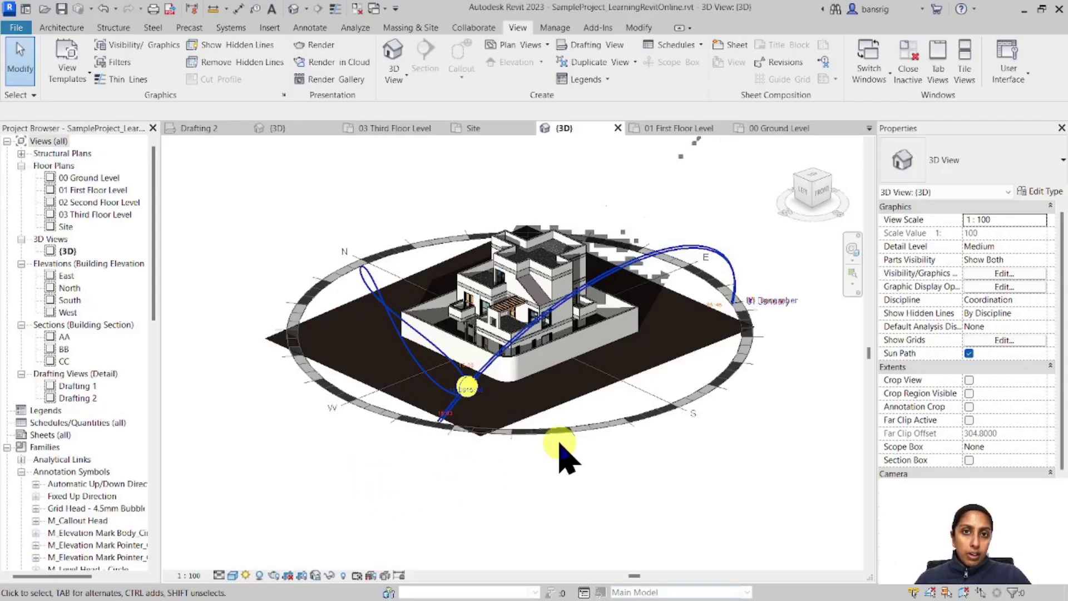
# - Switch the 3D view's sun settings to a Lighting study using the Sunlight from Top Right preset
pyautogui.scroll(4, 565, 451)
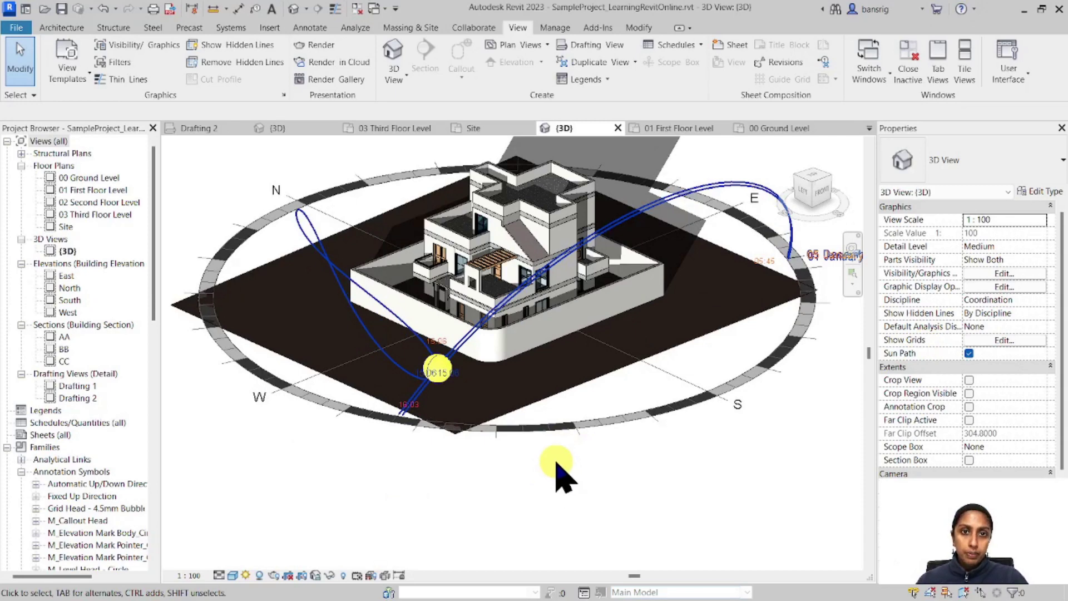
pyautogui.click(245, 575)
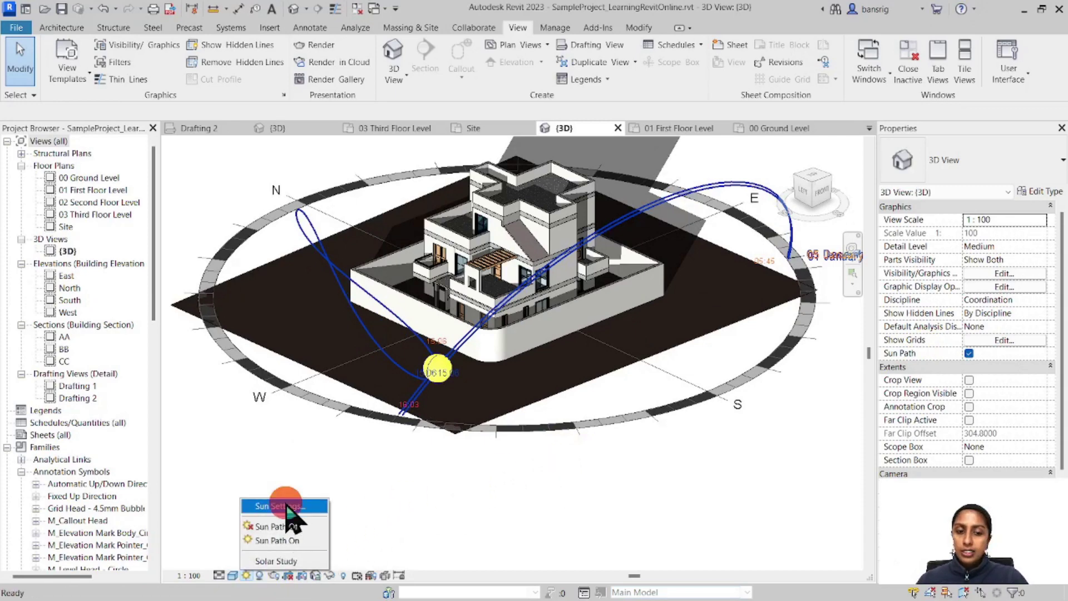
pyautogui.click(285, 506)
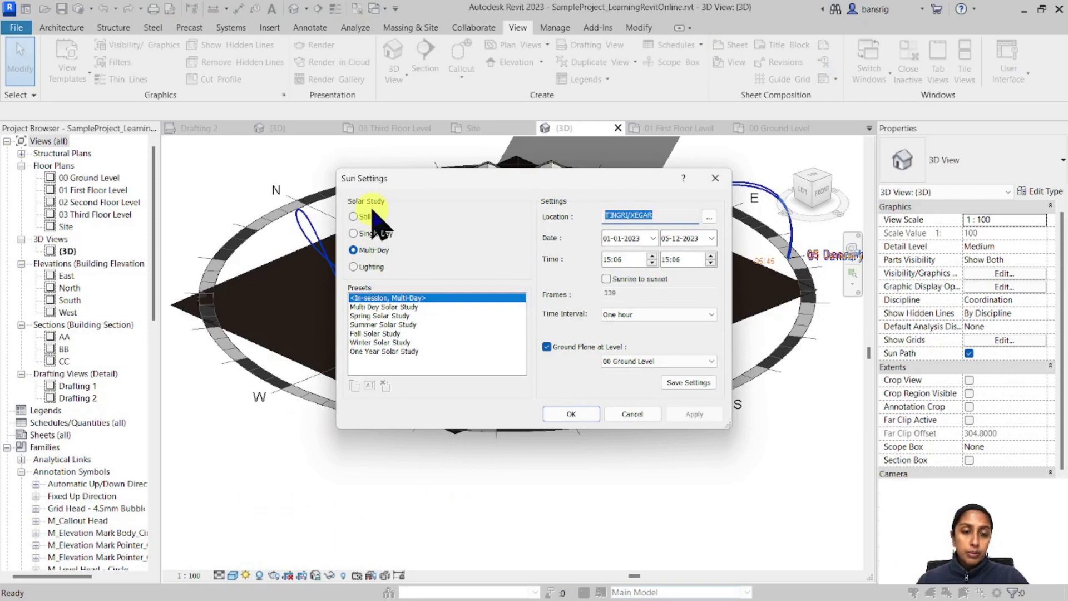
pyautogui.click(370, 267)
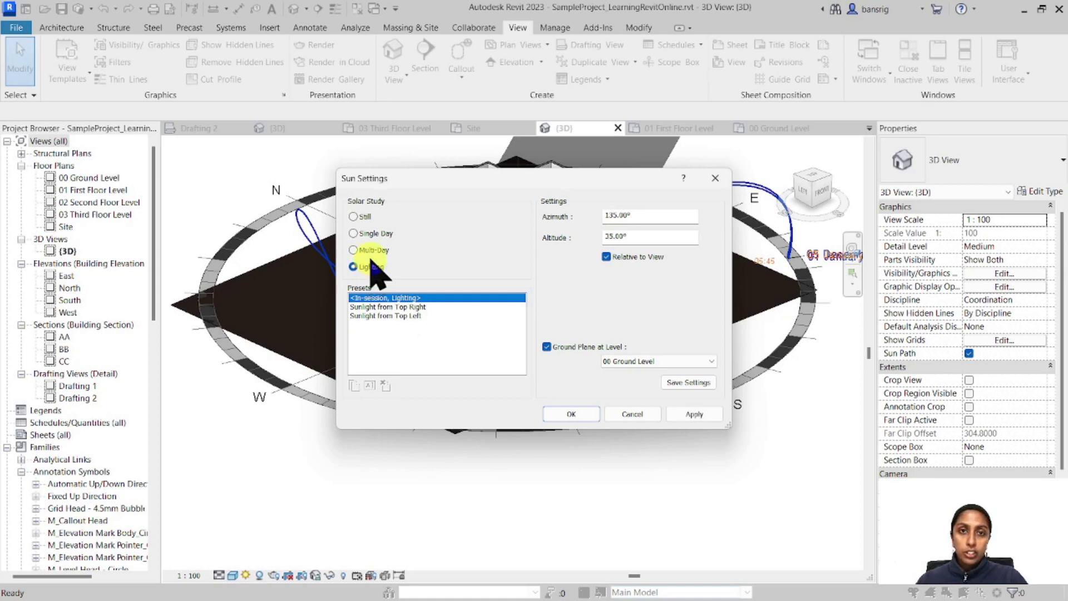
pyautogui.click(384, 307)
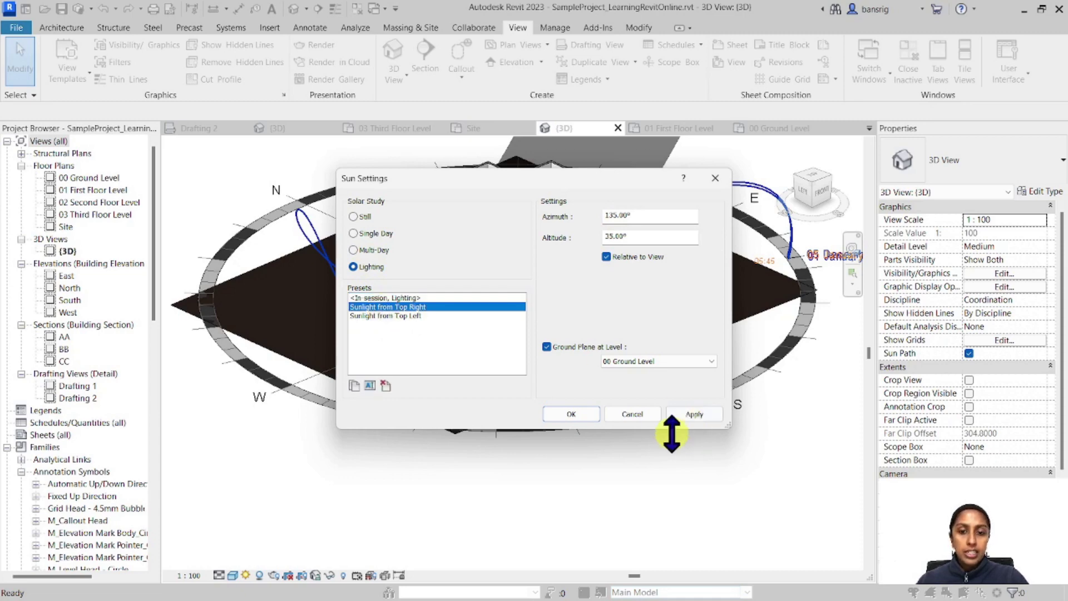
pyautogui.click(571, 415)
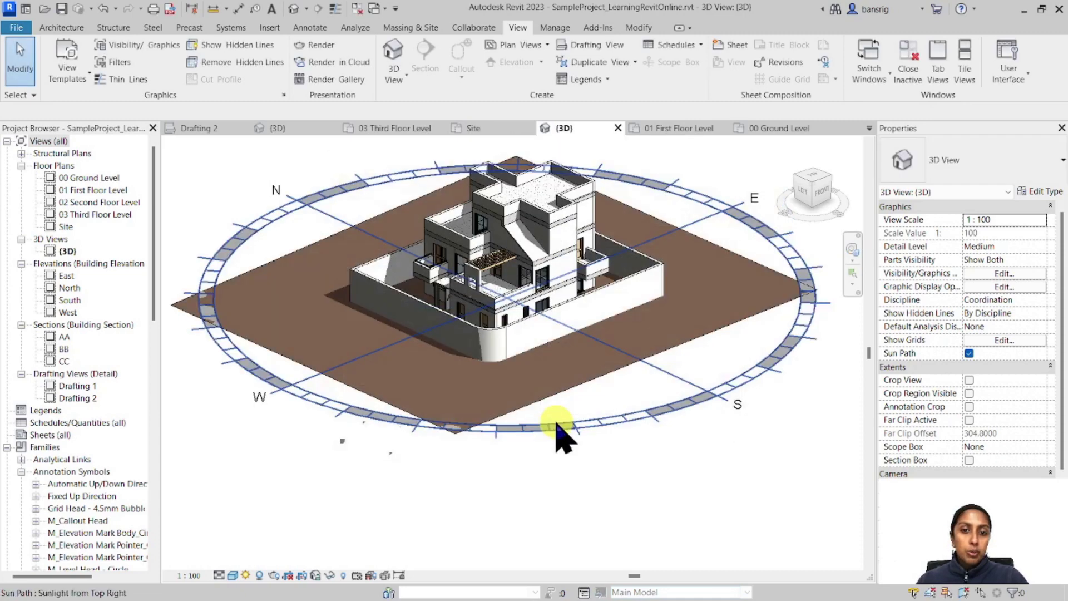
# - Apply the Sunlight from Top Left lighting preset to the 3D view and examine the house's shadows from above and at an angle
pyautogui.click(818, 178)
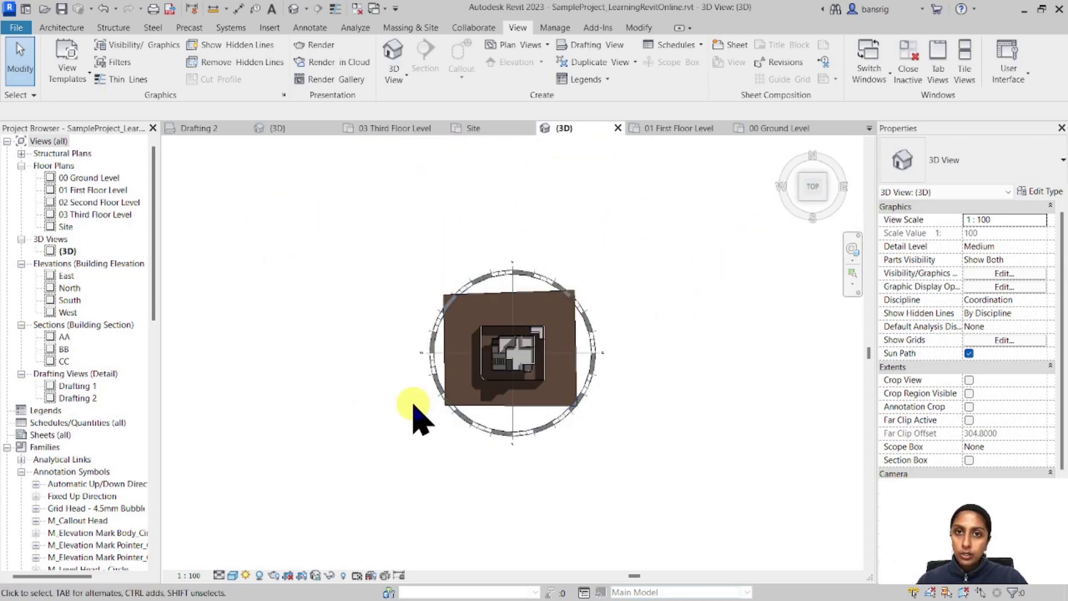
pyautogui.click(247, 577)
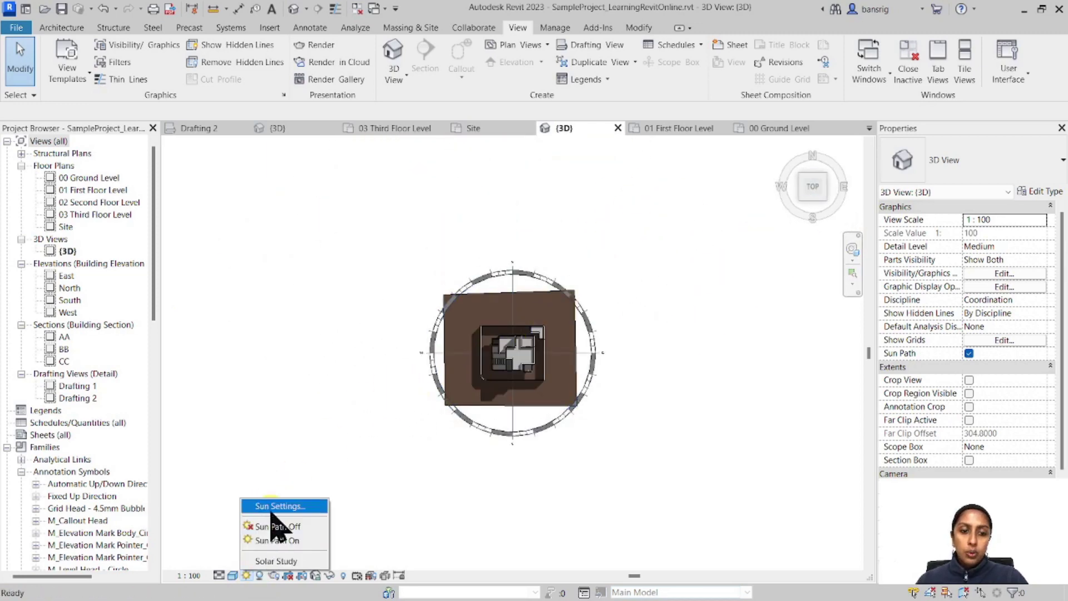
pyautogui.click(282, 506)
pyautogui.click(384, 317)
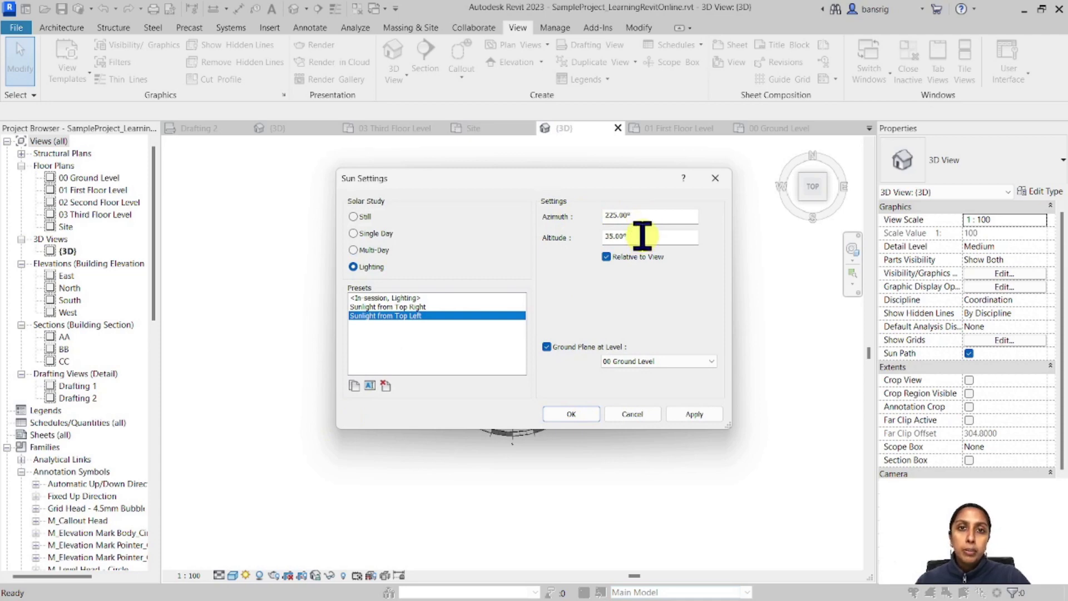
pyautogui.click(573, 414)
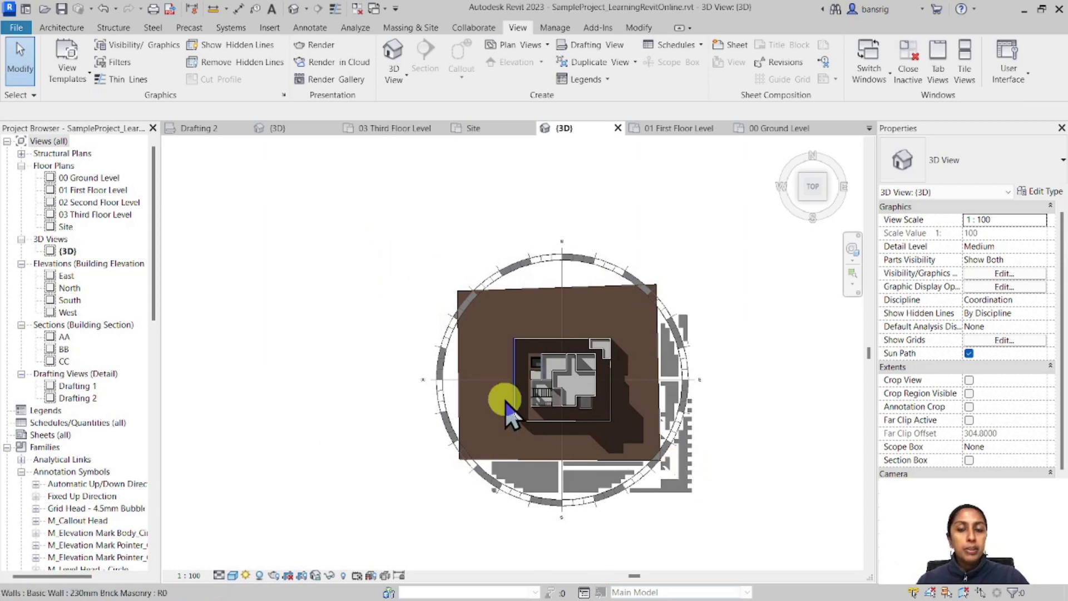
pyautogui.keyDown('shift'); pyautogui.moveTo(442, 536); pyautogui.dragTo(611, 473, button='middle'); pyautogui.keyUp('shift')
pyautogui.scroll(3, 612, 472)
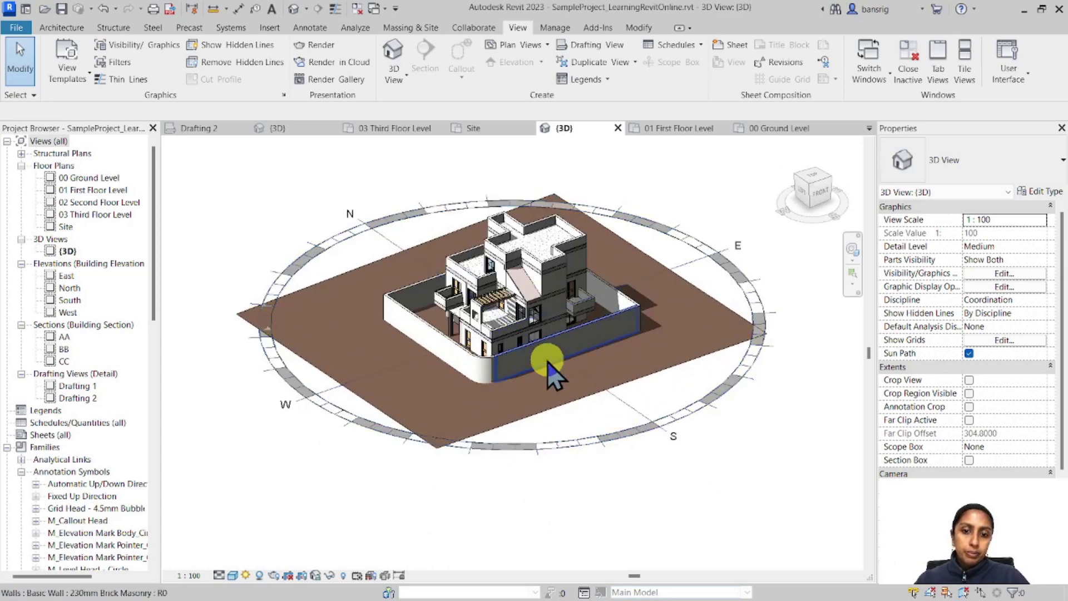
pyautogui.scroll(4, 445, 311)
pyautogui.moveTo(451, 310); pyautogui.dragTo(436, 349, button='middle')
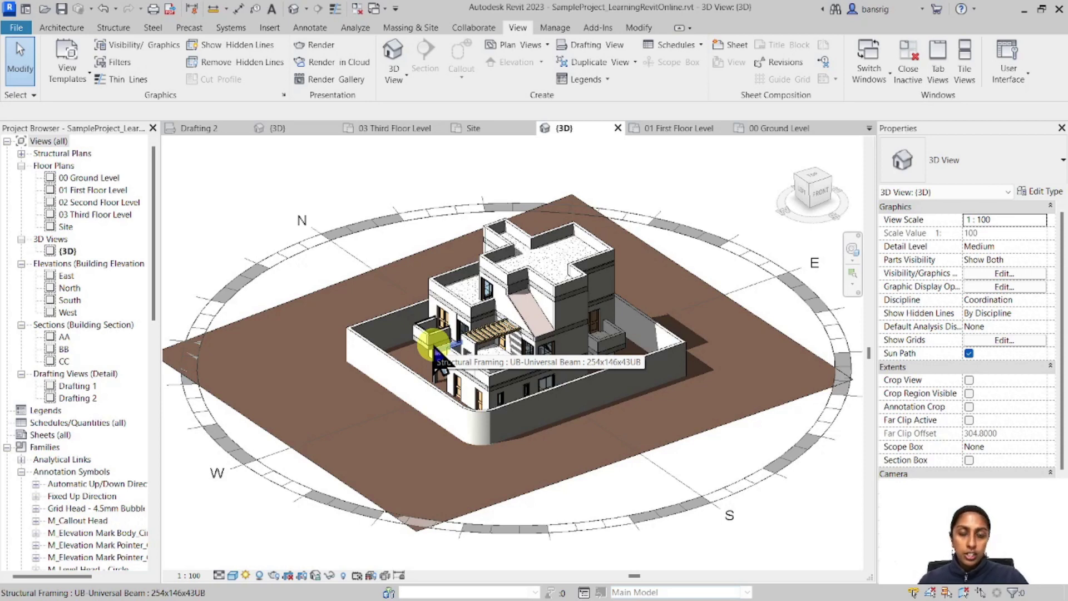
pyautogui.scroll(3, 473, 364)
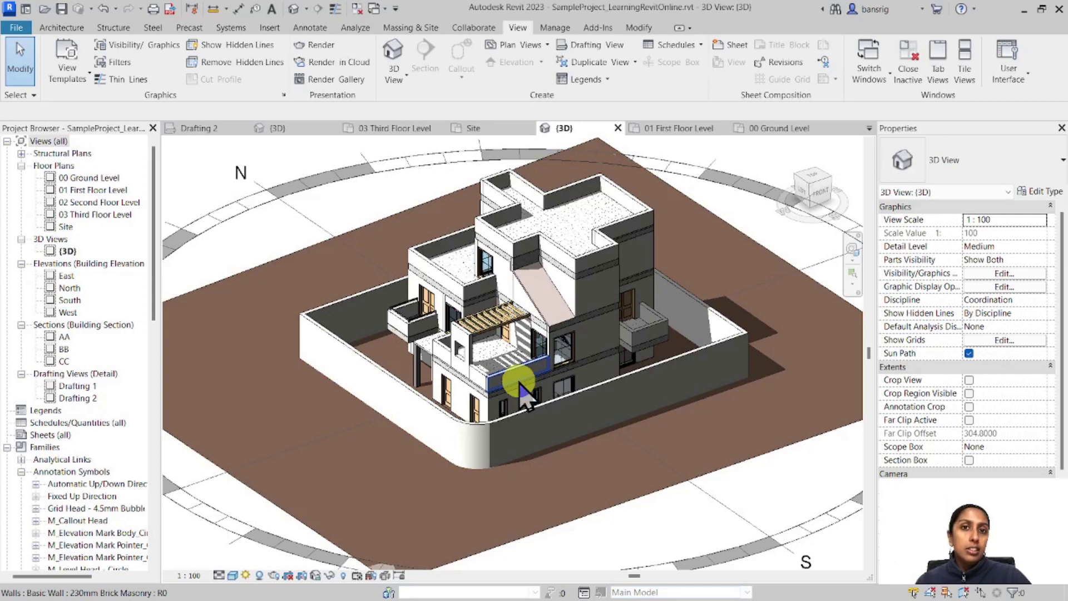
# - Open the 00 Ground Level floor plan and turn its shadows on to view them, switching them off again
pyautogui.doubleClick(102, 178)
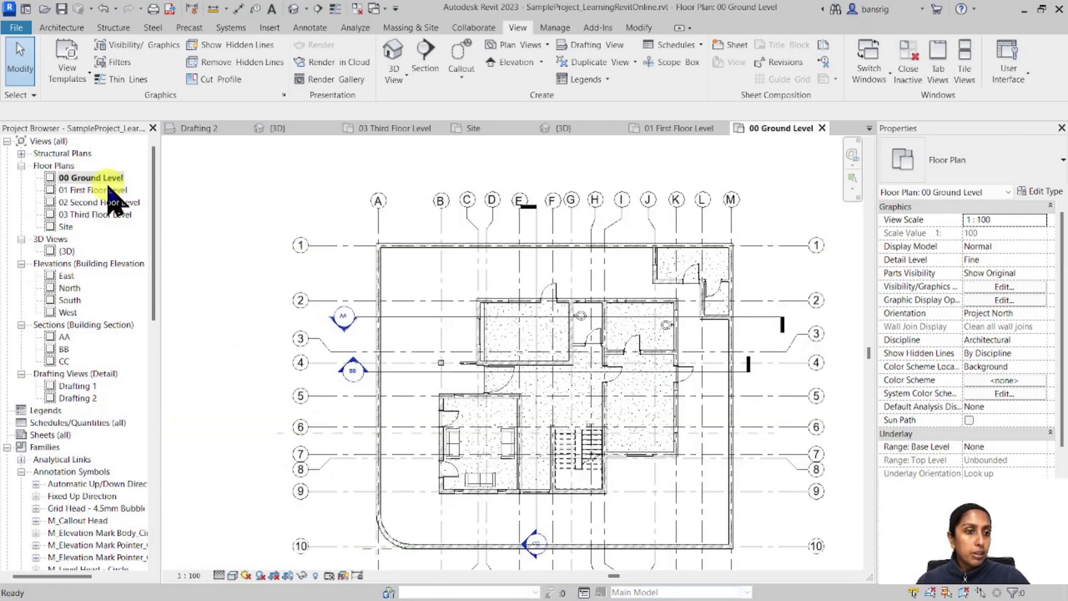
pyautogui.click(259, 576)
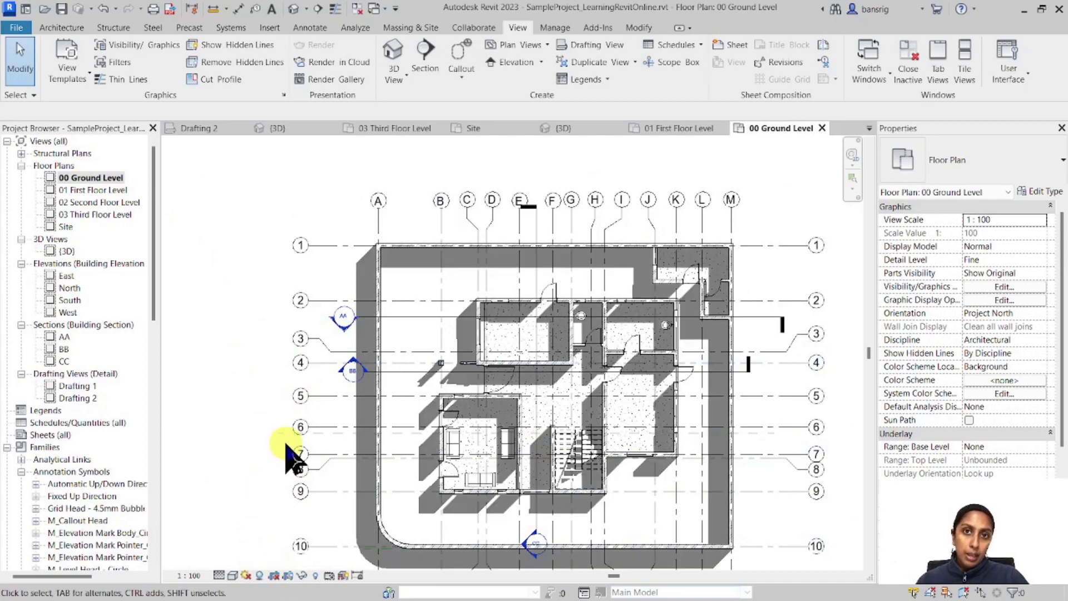
pyautogui.moveTo(287, 454); pyautogui.dragTo(289, 409, button='middle')
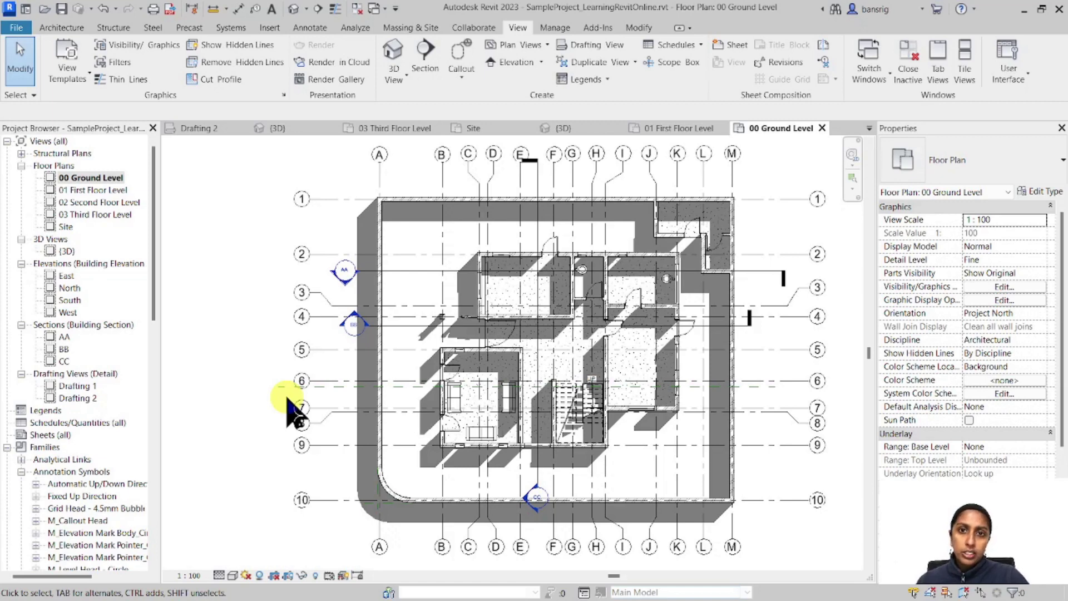
pyautogui.click(259, 575)
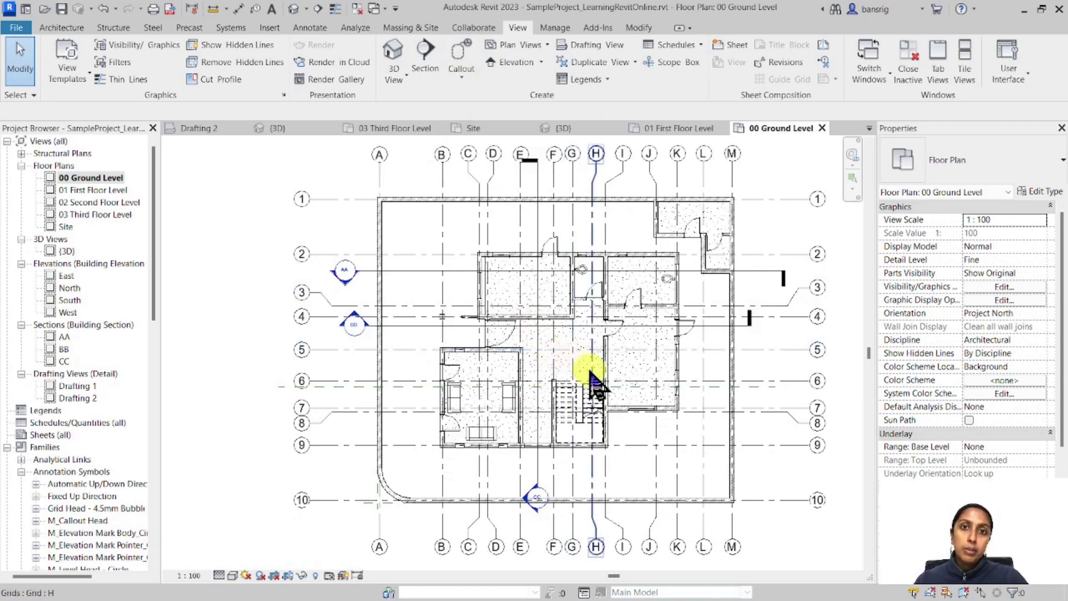
# - Place a perspective camera in the ground-floor room with the sofas, looking from its upper-right corner toward the opposite lower-left corner
pyautogui.scroll(2, 619, 451)
pyautogui.scroll(2, 534, 379)
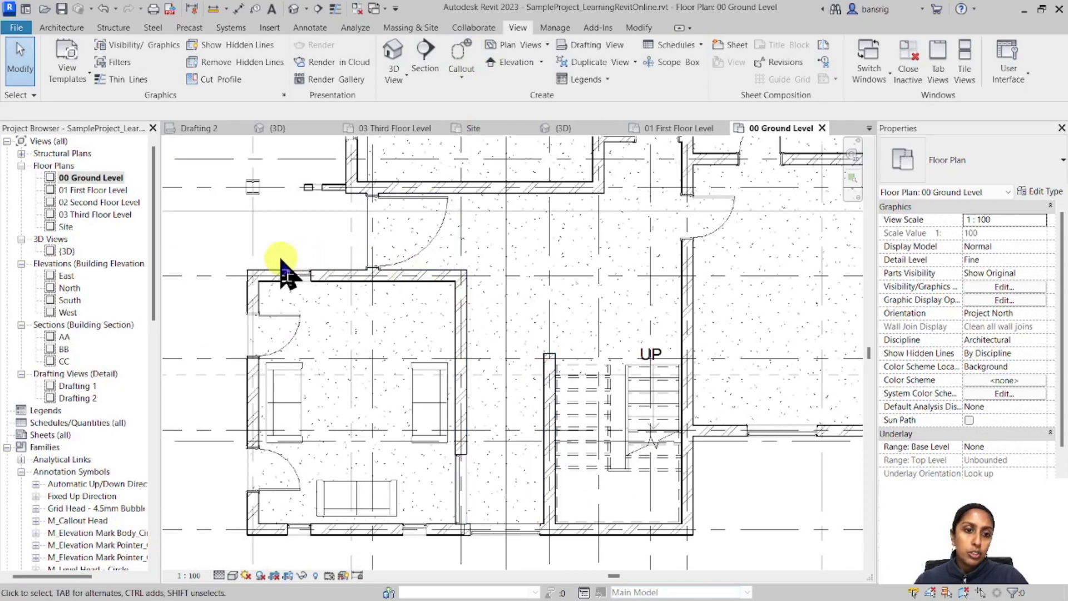
pyautogui.click(394, 75)
pyautogui.click(416, 130)
pyautogui.click(448, 288)
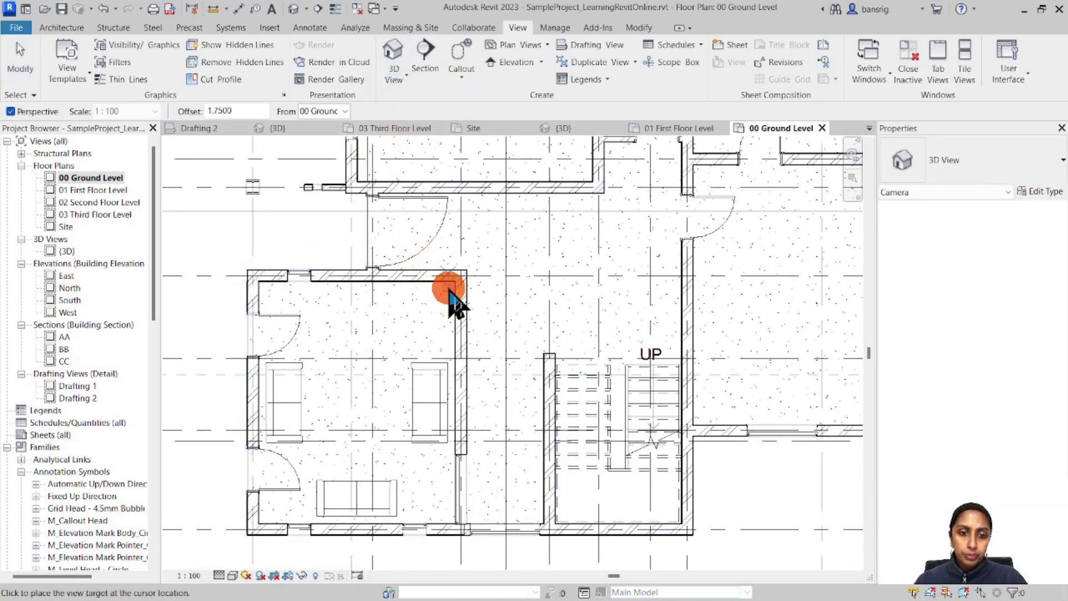
pyautogui.click(240, 523)
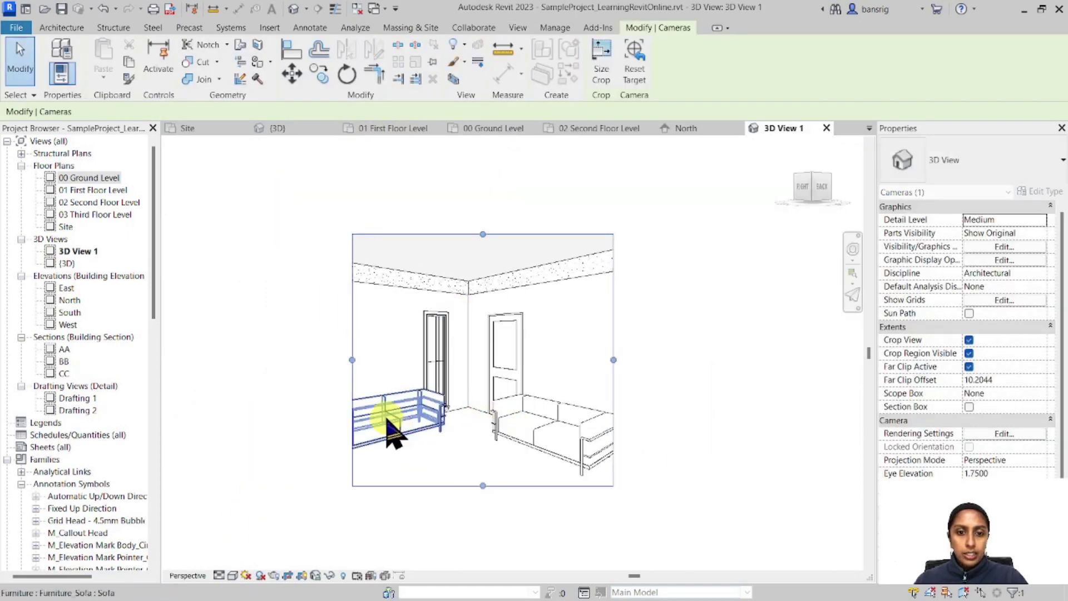
# - Resize the camera view's crop region to take in both windows, the door and the near sofa
pyautogui.moveTo(352, 360); pyautogui.dragTo(226, 357)
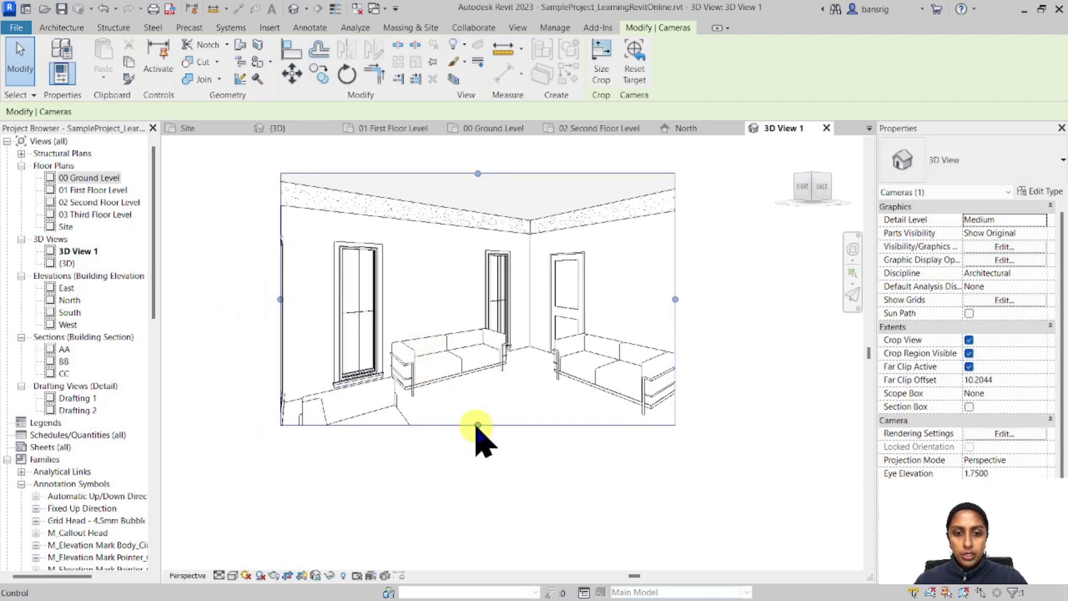
pyautogui.moveTo(478, 427); pyautogui.dragTo(470, 511)
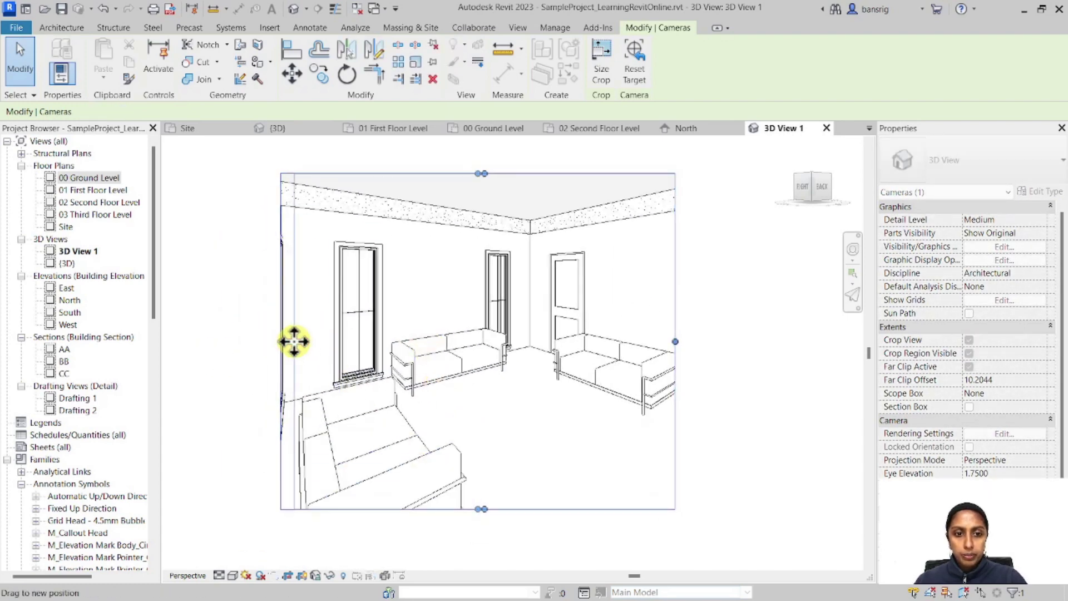
pyautogui.moveTo(281, 341); pyautogui.dragTo(295, 341)
pyautogui.moveTo(675, 341); pyautogui.dragTo(626, 341)
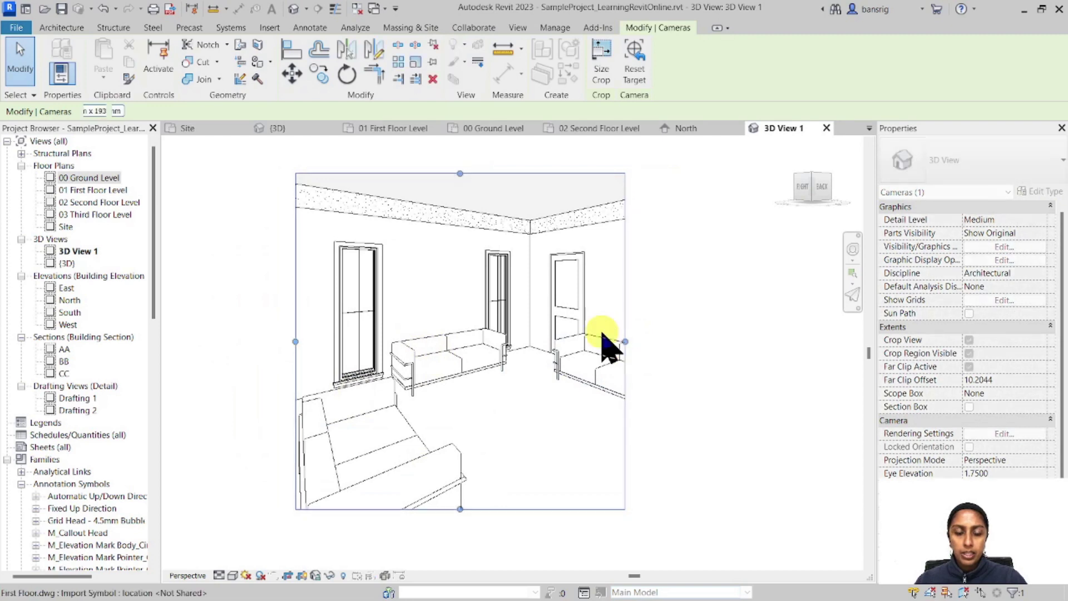
pyautogui.click(723, 386)
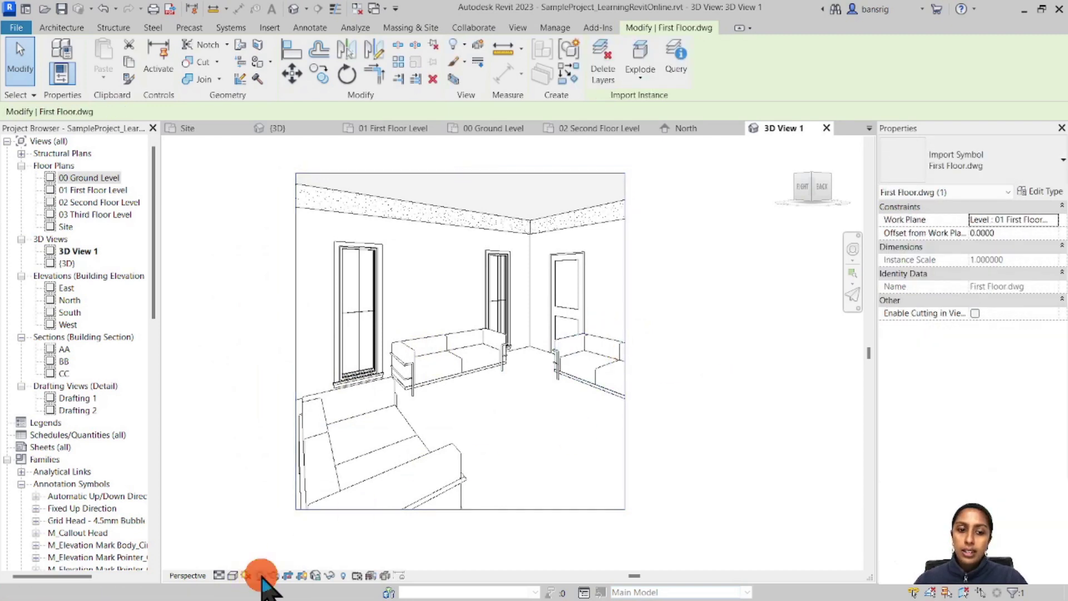
# - Turn on shadows in the camera view and set its sun settings to a Single Day study running from sunrise to sunset
pyautogui.click(258, 575)
pyautogui.click(246, 575)
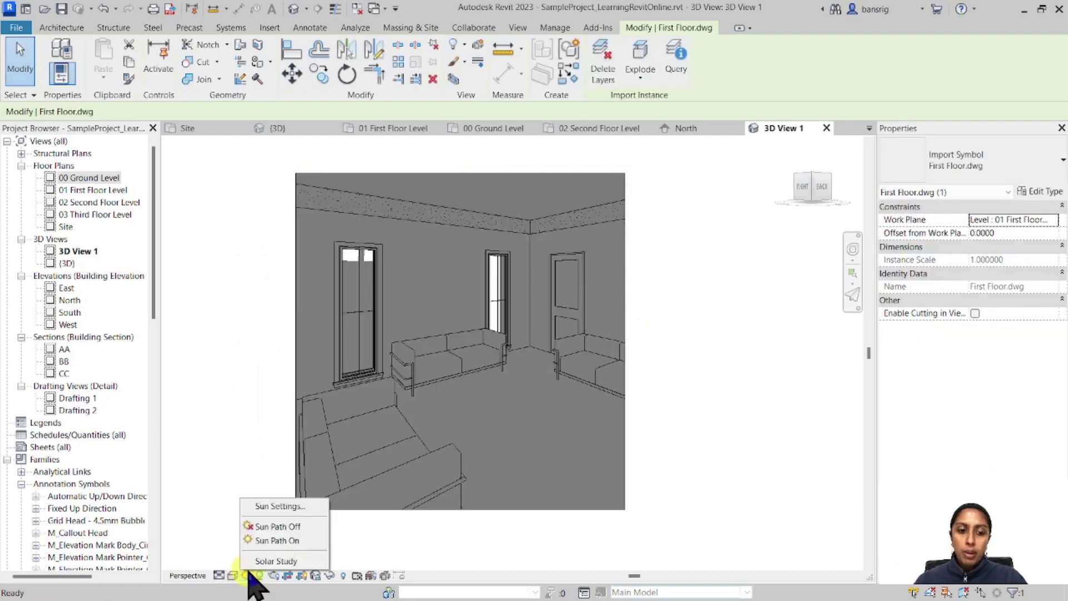
pyautogui.click(279, 506)
pyautogui.click(353, 233)
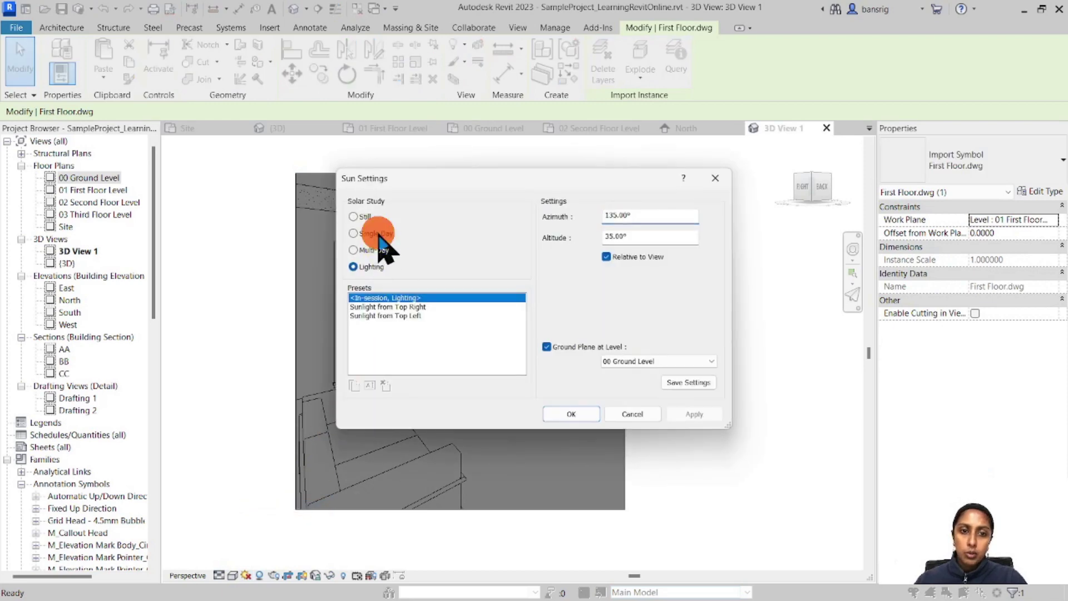
pyautogui.click(629, 278)
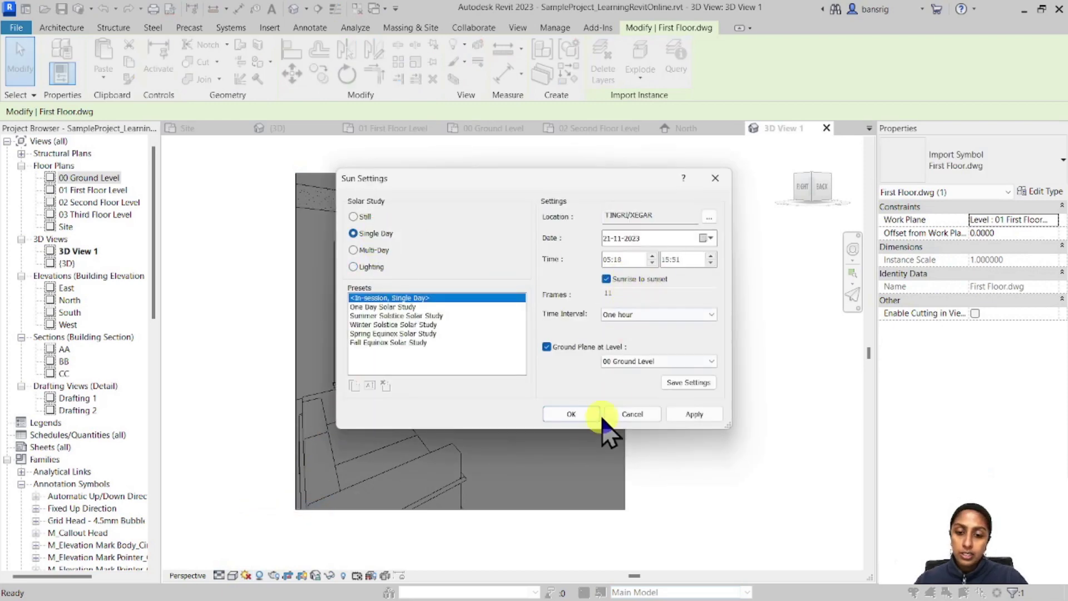
pyautogui.click(581, 414)
pyautogui.press('Escape')
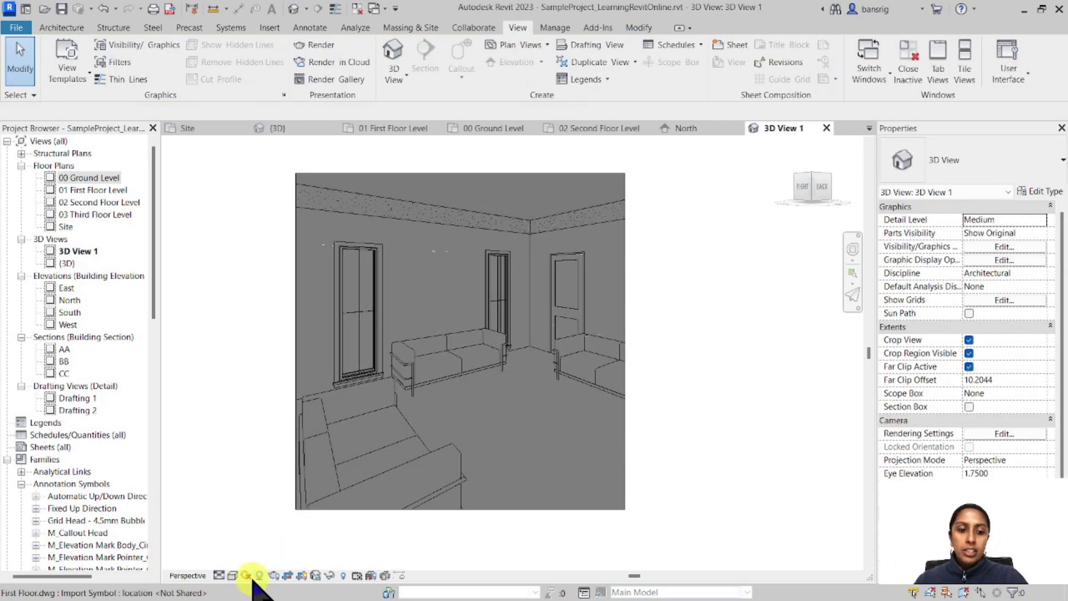
# - Start the solar study in the camera view and advance frame by frame to frame 11, examining the sunlight entering the room
pyautogui.click(249, 575)
pyautogui.click(261, 563)
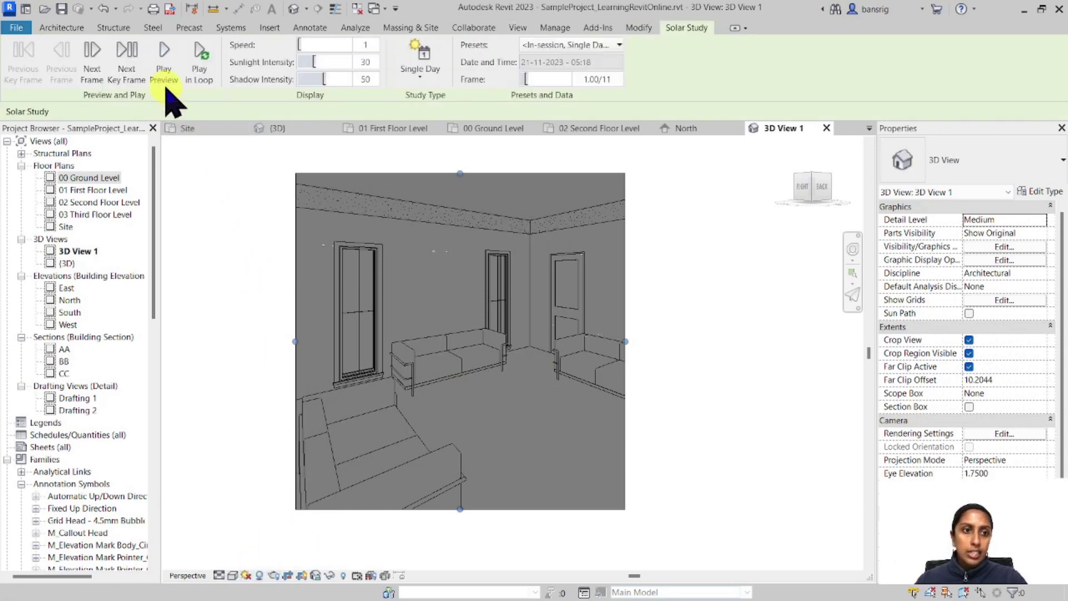
pyautogui.click(99, 64)
pyautogui.click(99, 64)
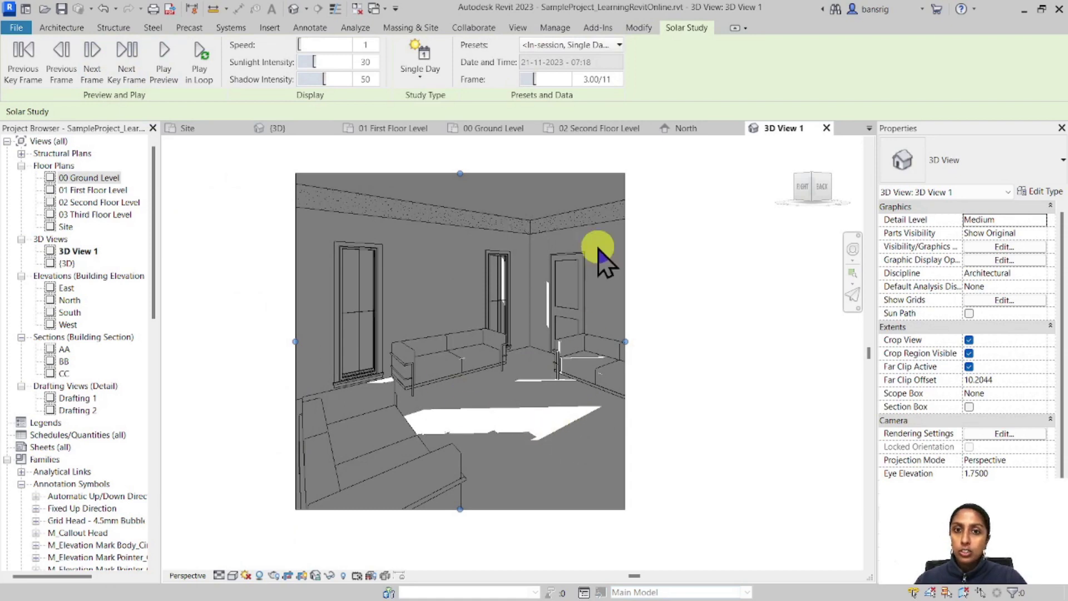
pyautogui.click(89, 61)
pyautogui.click(89, 61)
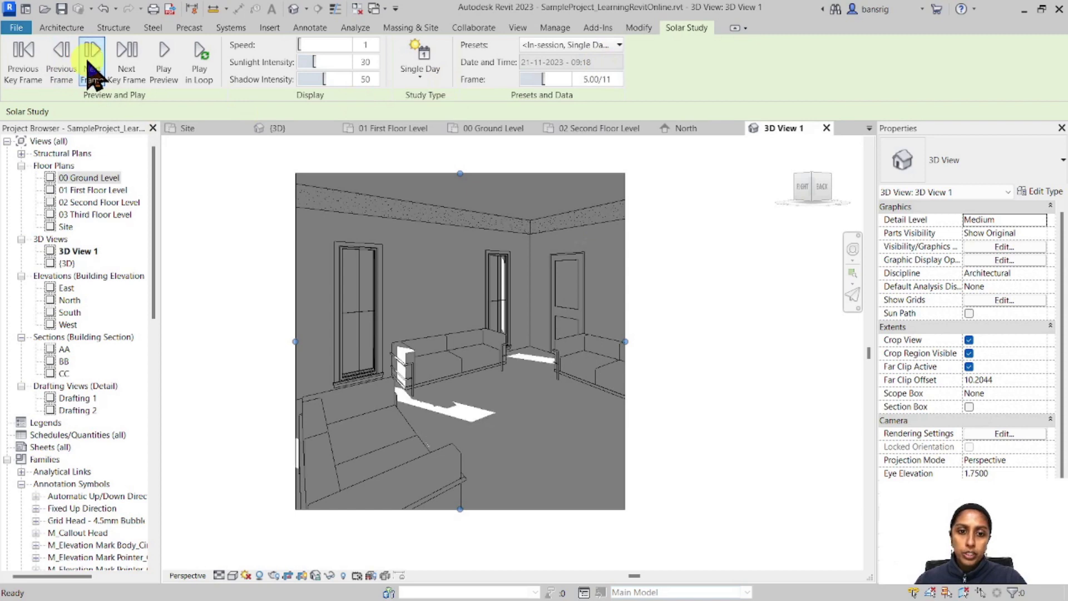
pyautogui.click(91, 71)
pyautogui.click(90, 71)
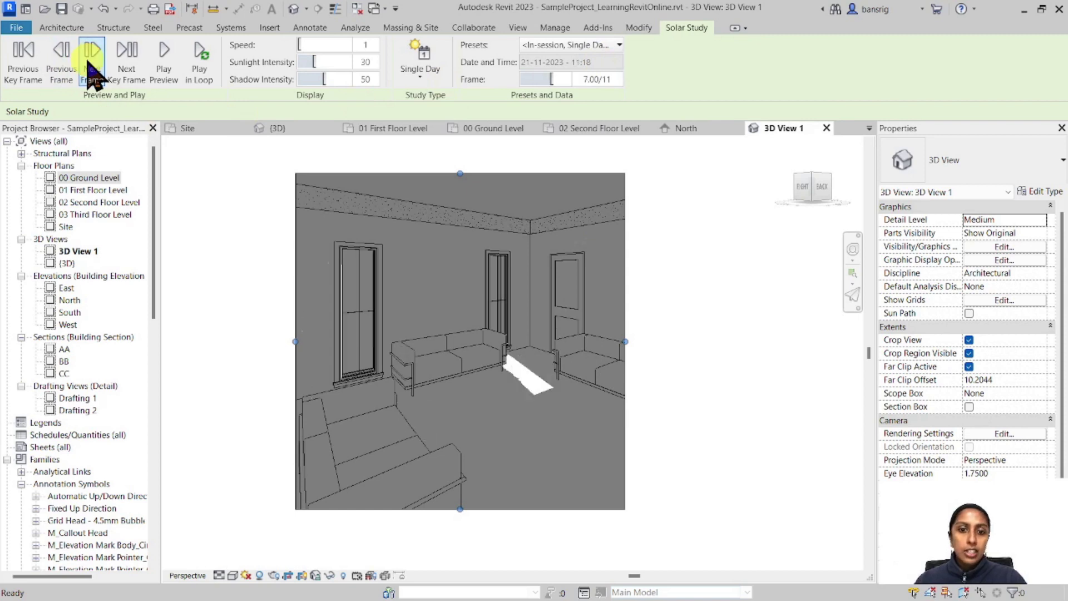
pyautogui.click(90, 71)
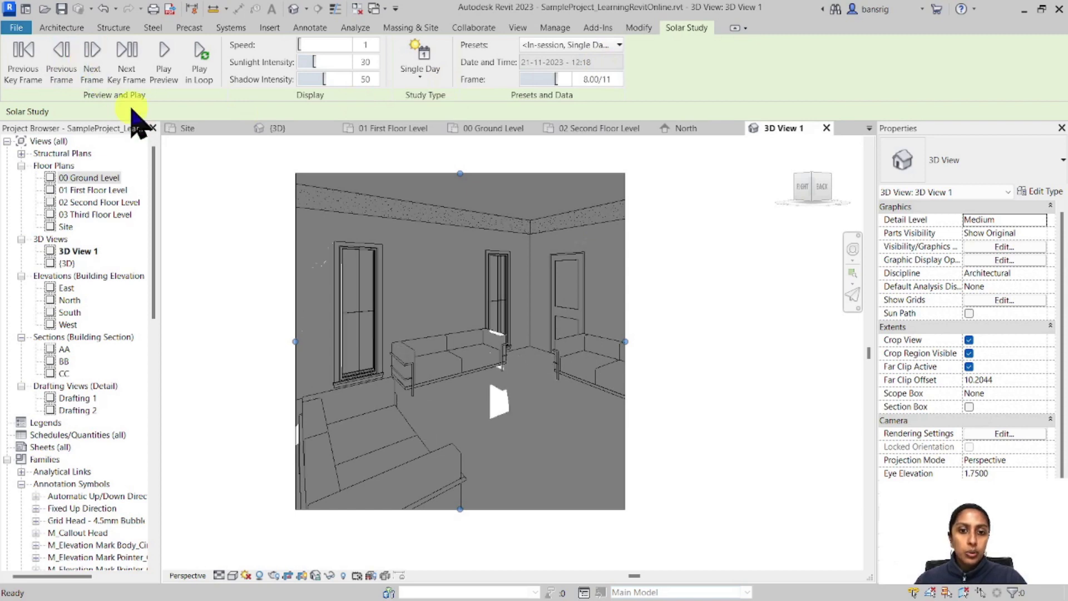
pyautogui.click(91, 71)
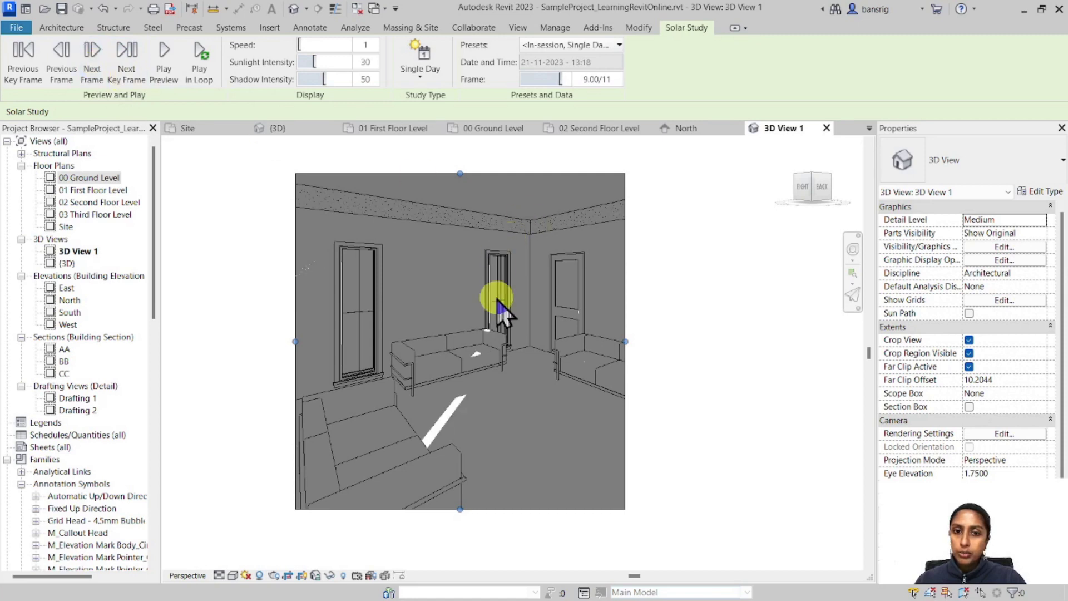
pyautogui.click(103, 64)
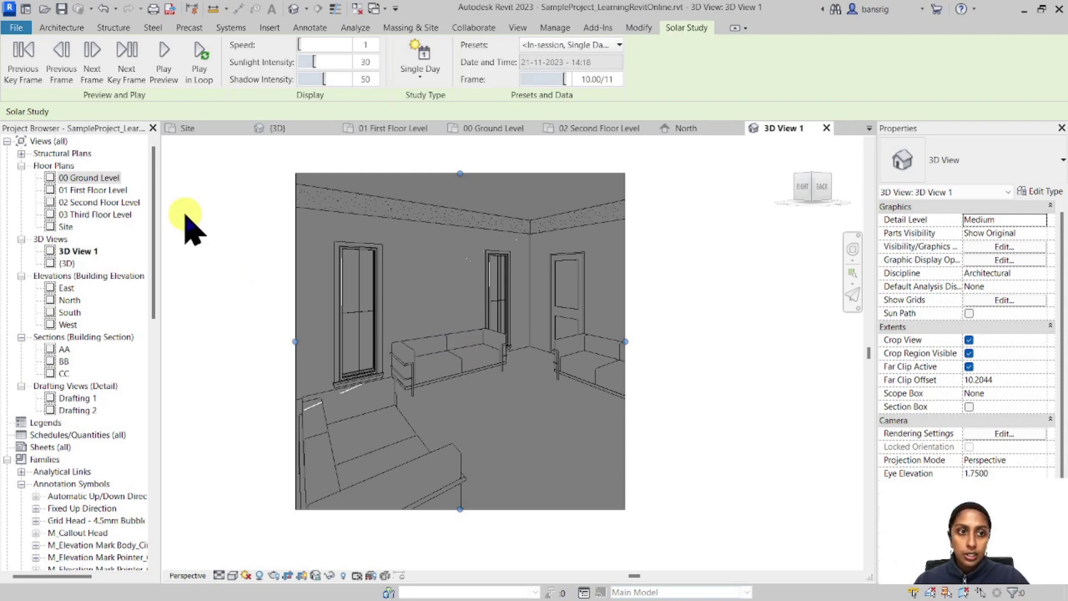
pyautogui.click(93, 56)
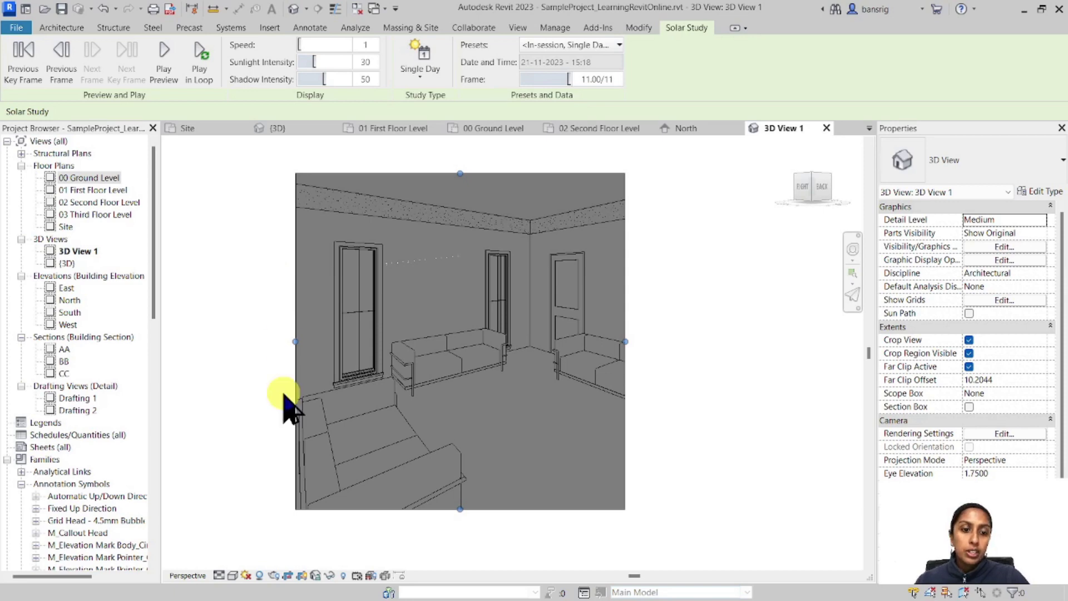
# - Open the camera view's sun settings
pyautogui.click(246, 574)
pyautogui.click(281, 506)
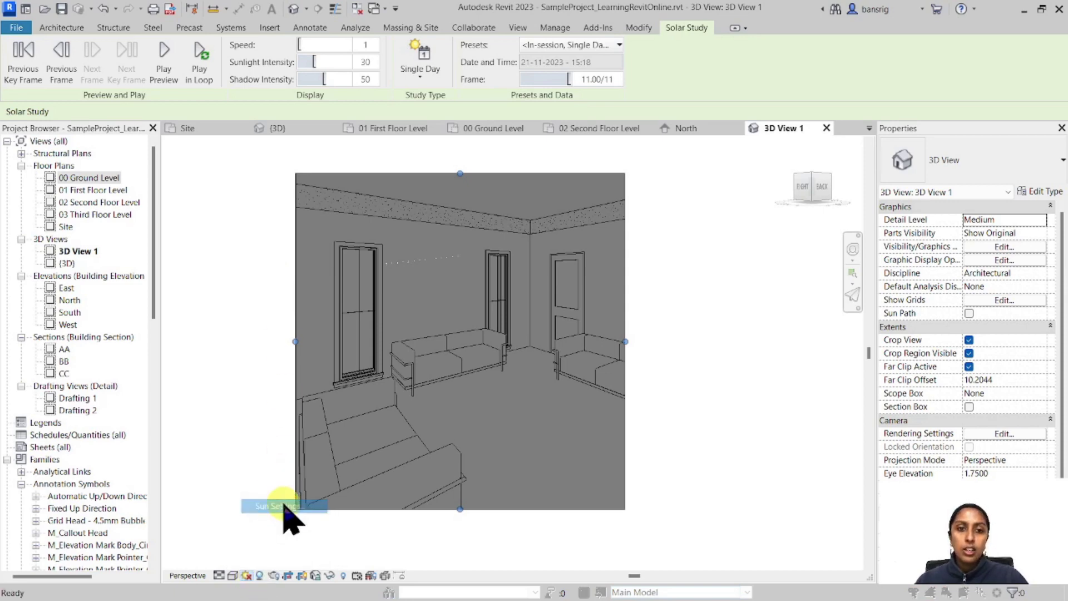